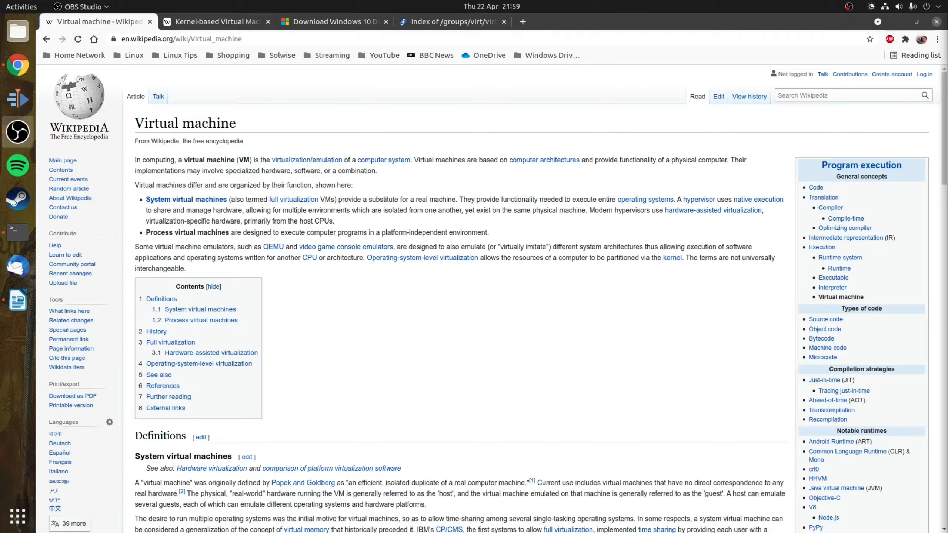
- Open the Kernel-based Virtual Machine article, switch to the terminal and run "sudo apt install virt-manager -y"
{"action": "key", "text": "ctrl+Tab"}
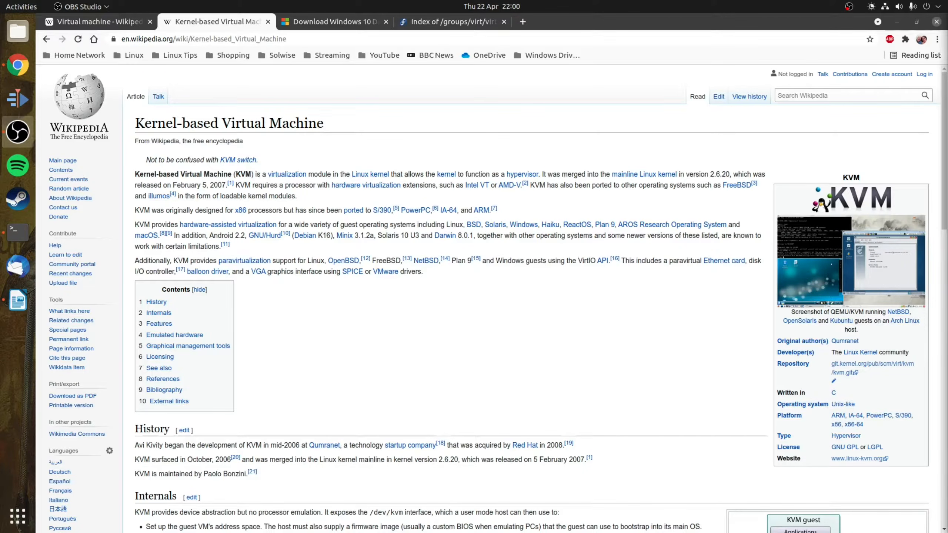
{"action": "left_click", "coordinate": [18, 232]}
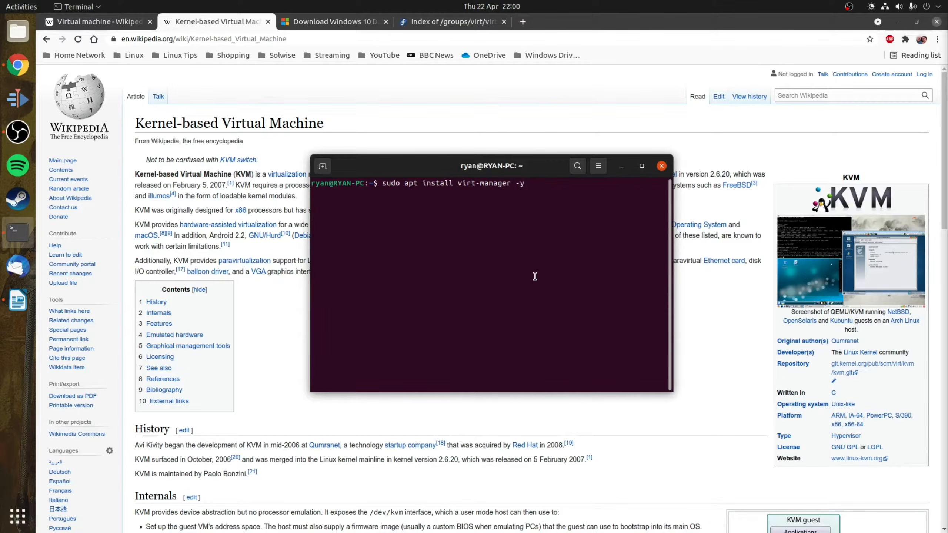
{"action": "key", "text": "Return"}
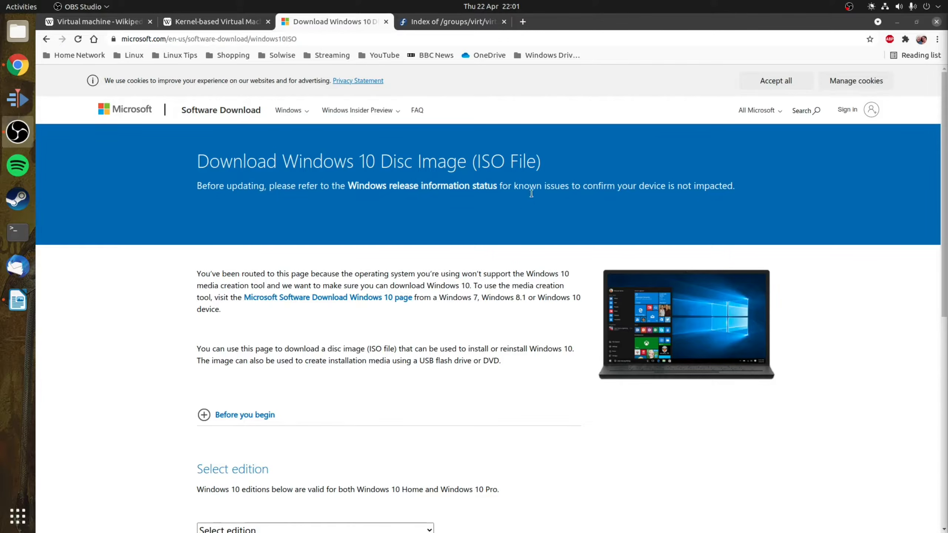
- On Microsoft's Windows 10 disc image download page in Chrome, choose the Windows 10 edition and confirm it
{"action": "left_click", "coordinate": [540, 185]}
{"action": "scroll", "coordinate": [446, 193], "scroll_direction": "down", "scroll_amount": 6}
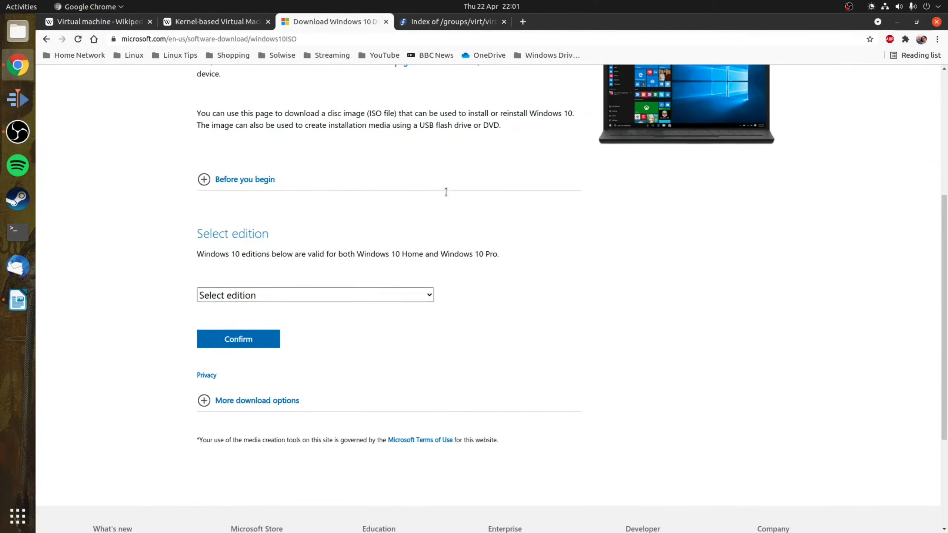
{"action": "scroll", "coordinate": [446, 191], "scroll_direction": "up", "scroll_amount": 2}
{"action": "left_click", "coordinate": [237, 373]}
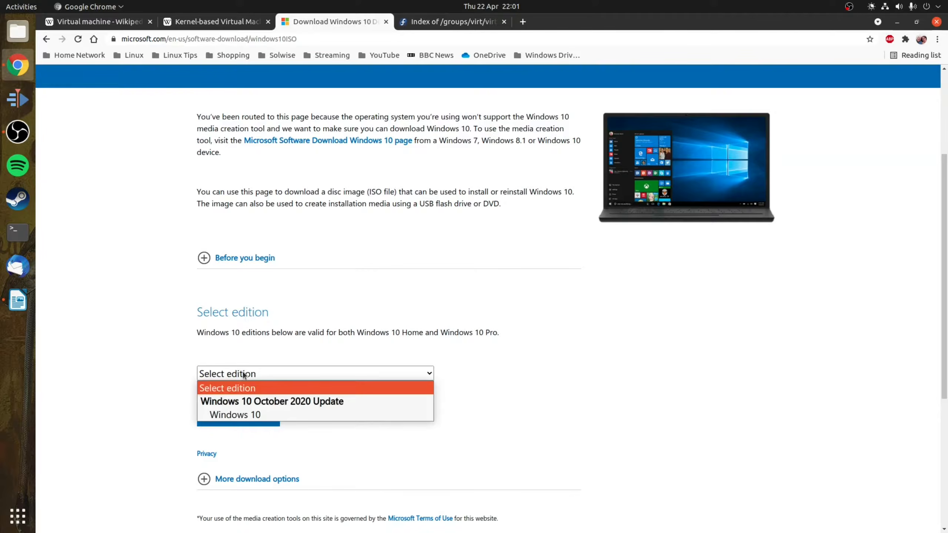
{"action": "left_click", "coordinate": [261, 413]}
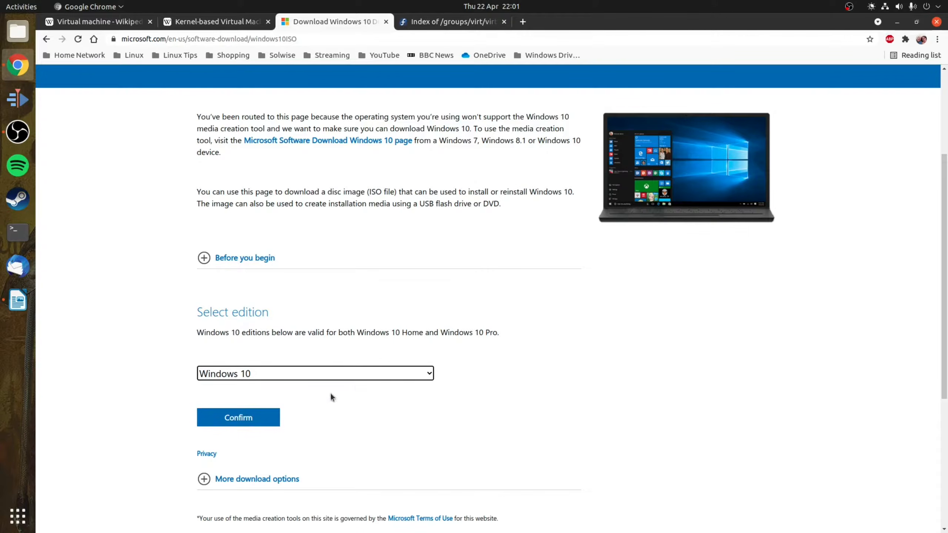
{"action": "left_click", "coordinate": [262, 422]}
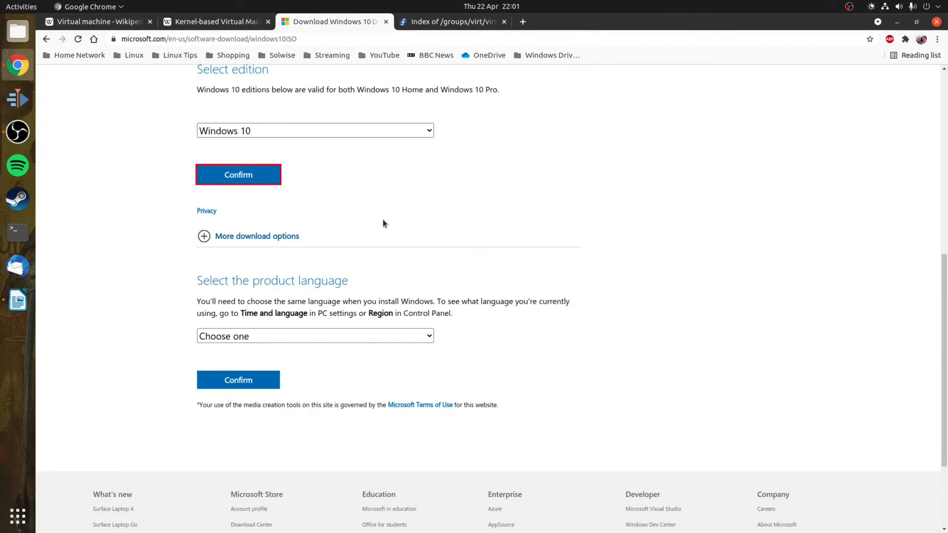
- Choose English as the product language for the Windows 10 ISO and confirm the request
{"action": "scroll", "coordinate": [298, 332], "scroll_direction": "down", "scroll_amount": 1}
{"action": "left_click", "coordinate": [309, 284]}
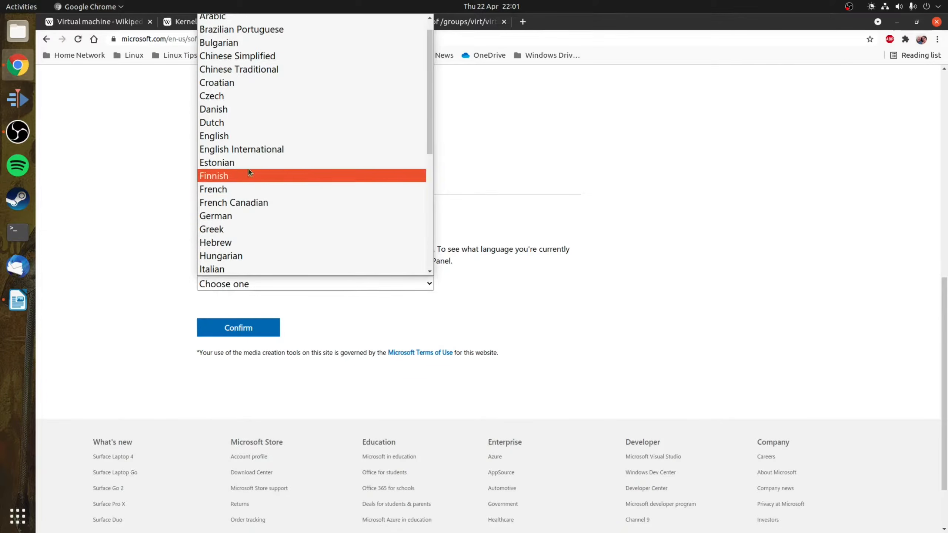
{"action": "left_click", "coordinate": [236, 135]}
{"action": "left_click", "coordinate": [257, 327]}
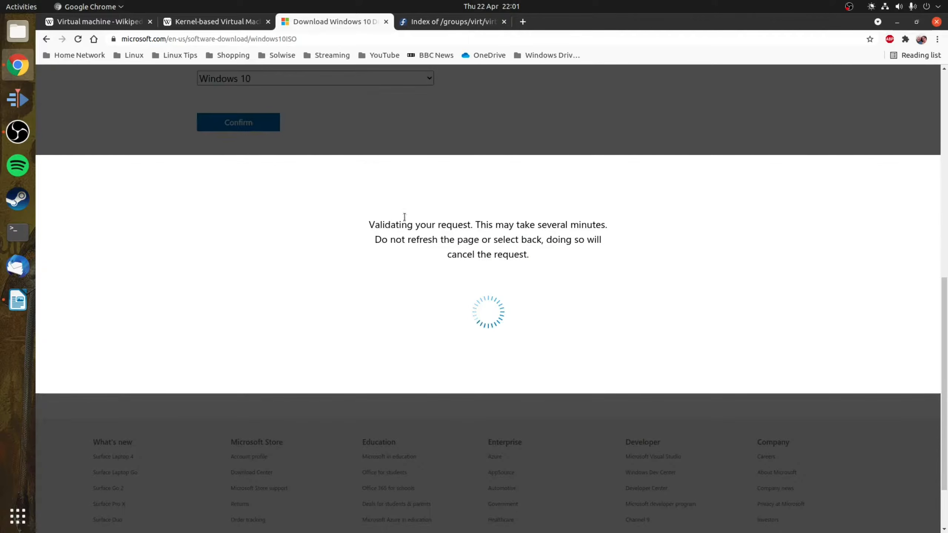
{"action": "scroll", "coordinate": [387, 224], "scroll_direction": "up", "scroll_amount": 1}
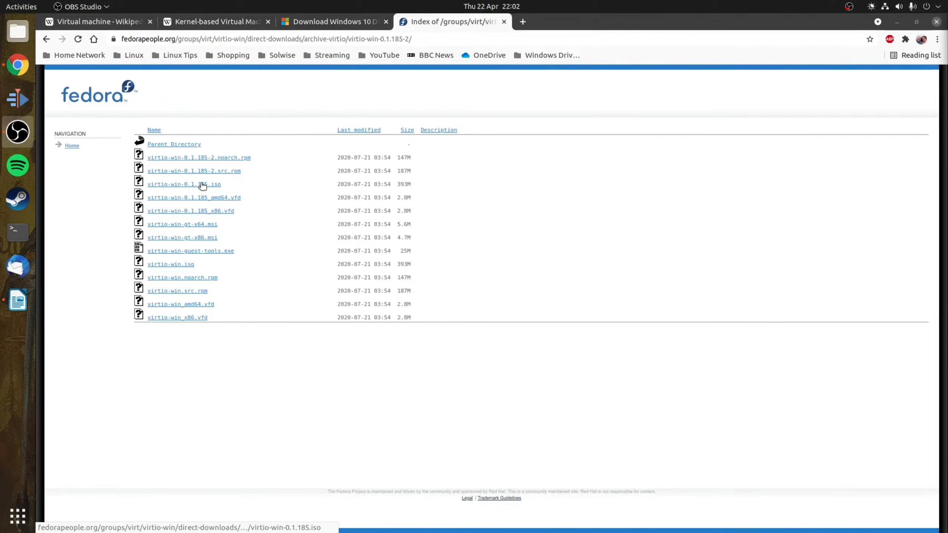
- Switch to Virtual Machine Manager and check in its preferences that XML editing is enabled
{"action": "key", "text": "super+d"}
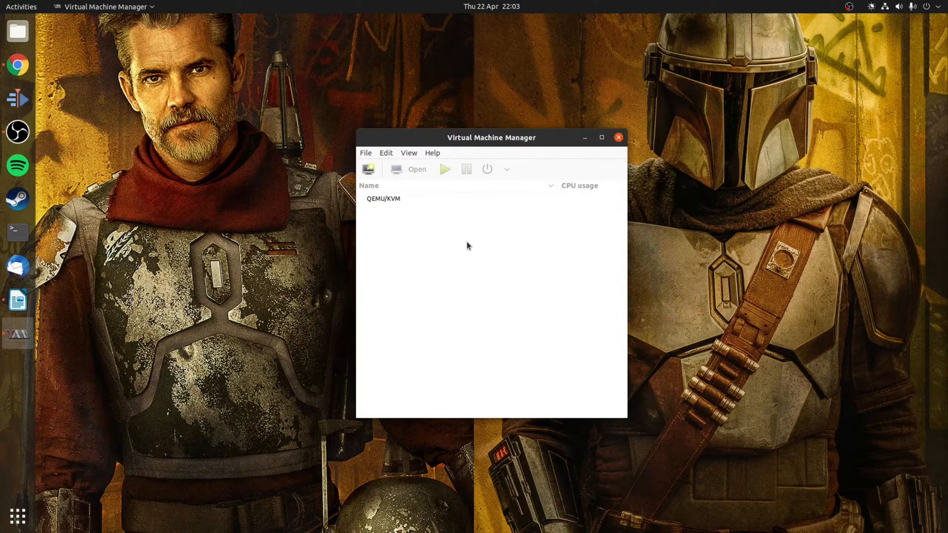
{"action": "left_click", "coordinate": [386, 154]}
{"action": "left_click", "coordinate": [415, 204]}
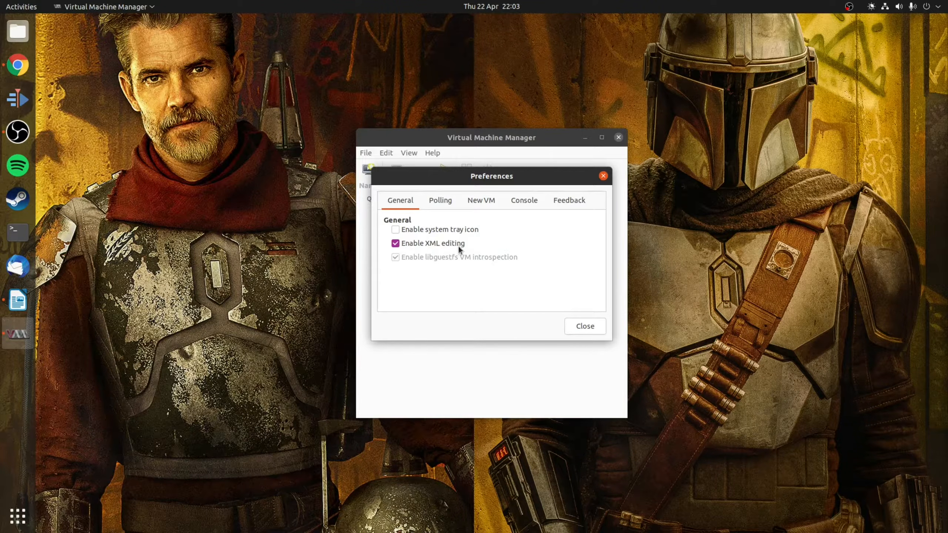
{"action": "left_click", "coordinate": [585, 326]}
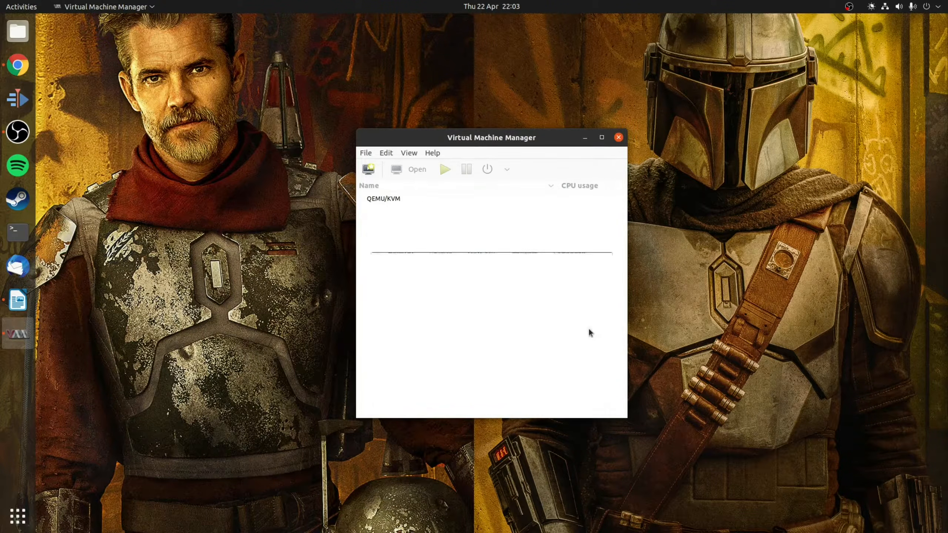
- Start a new virtual machine from local install media, using Win10_20H2_v2_English_x64.iso from the Downloads folder
{"action": "left_click", "coordinate": [369, 170]}
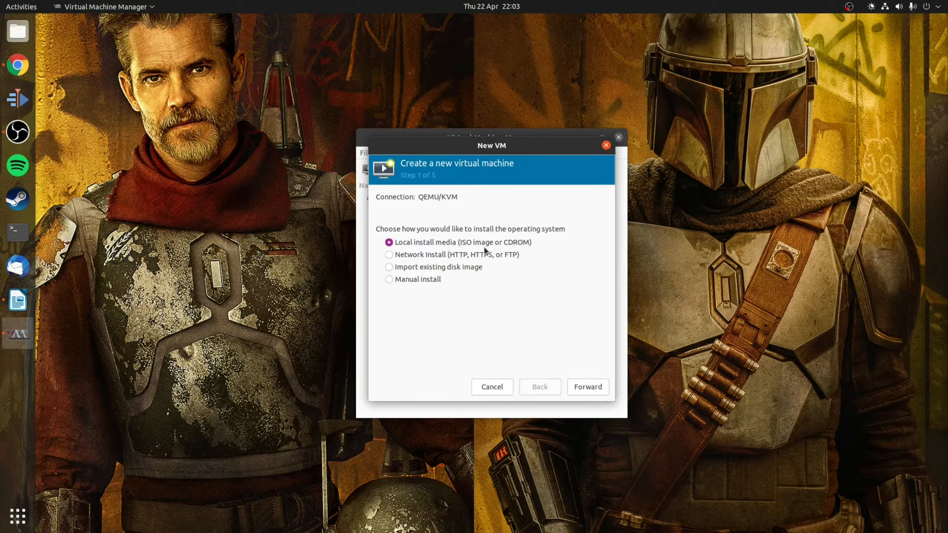
{"action": "left_click", "coordinate": [586, 387]}
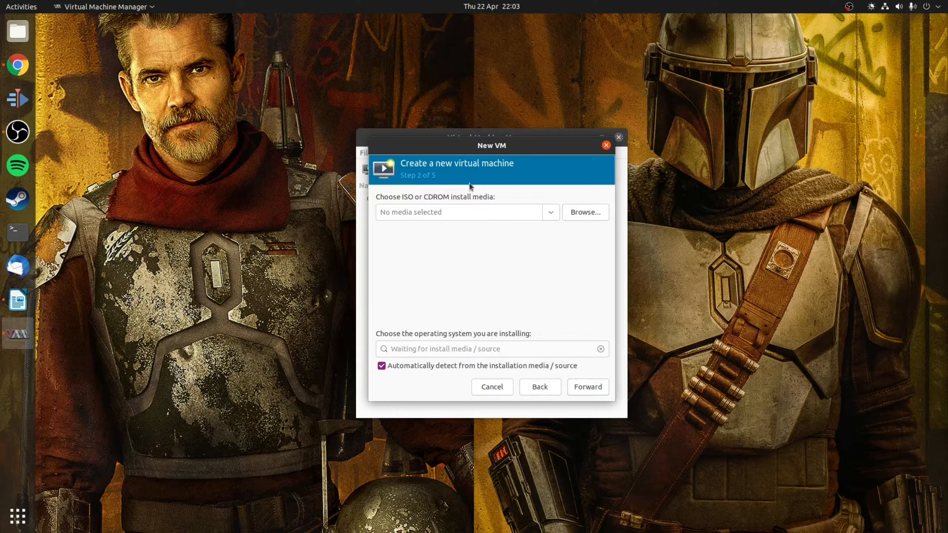
{"action": "left_click", "coordinate": [585, 212]}
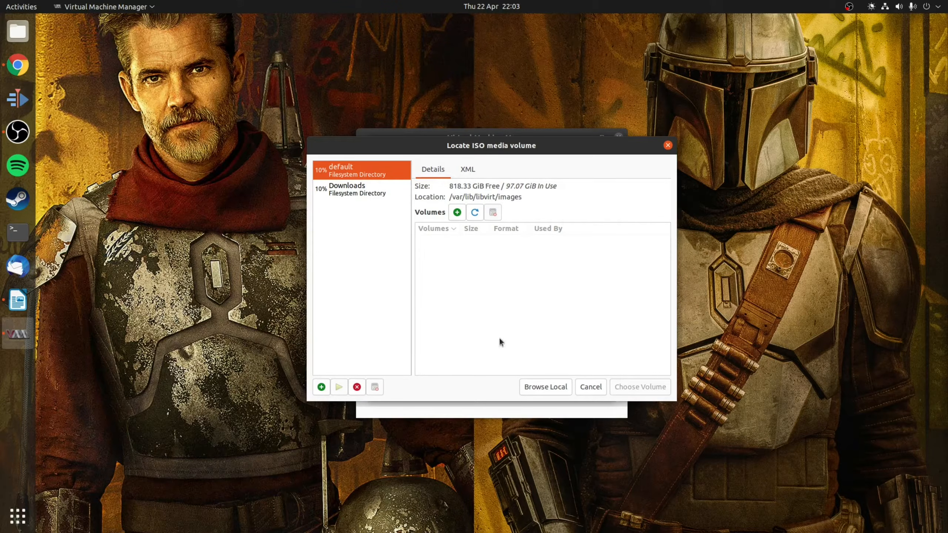
{"action": "left_click", "coordinate": [546, 387]}
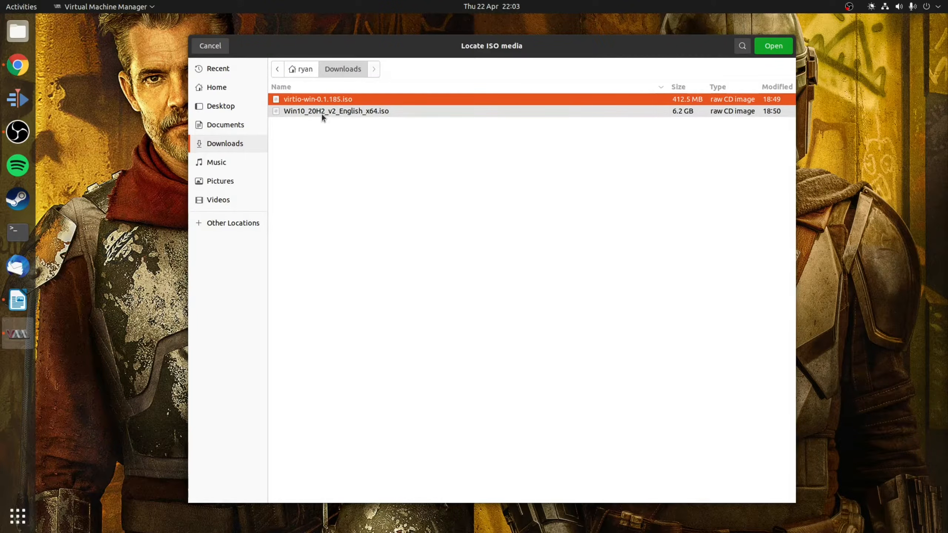
{"action": "left_click", "coordinate": [333, 111]}
{"action": "double_click", "coordinate": [378, 108]}
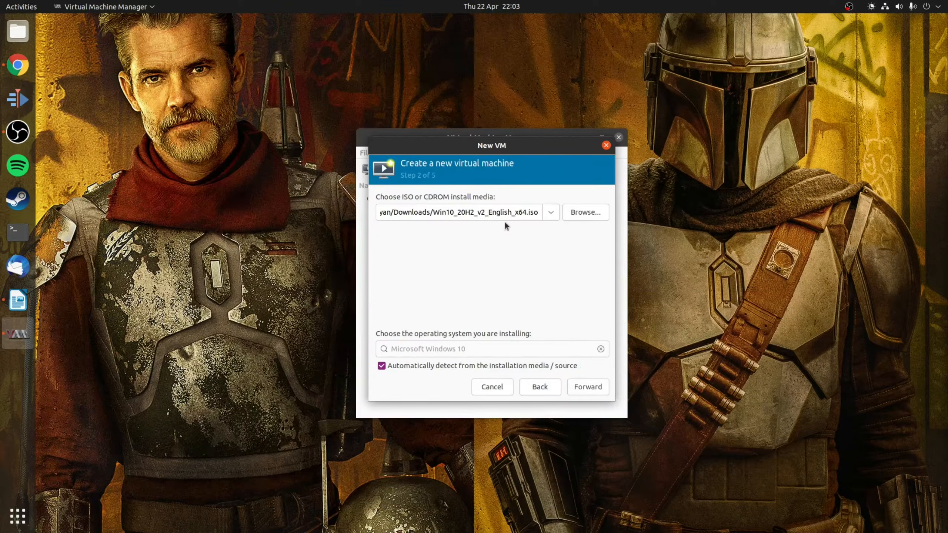
{"action": "left_click", "coordinate": [585, 387]}
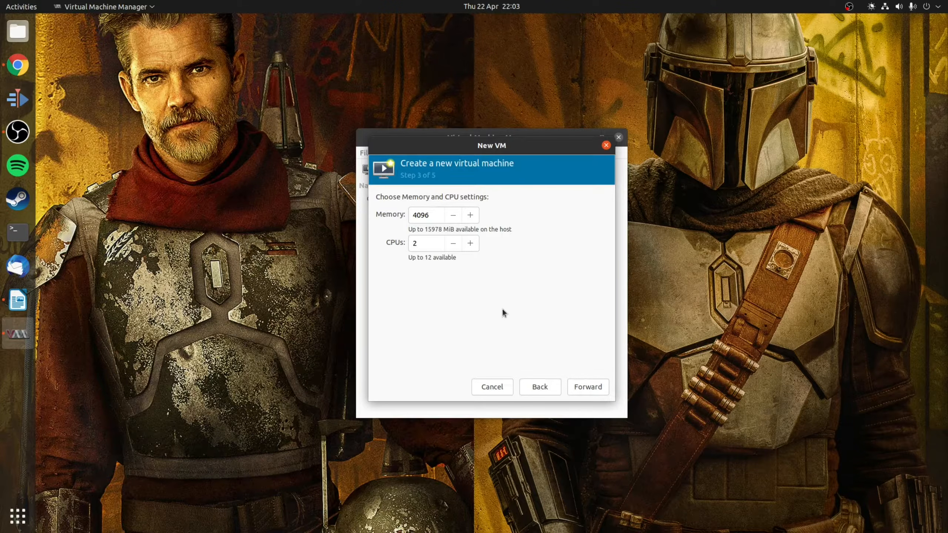
- Give the new virtual machine a 128 GiB disk image and finish the wizard with customising the configuration before install enabled
{"action": "left_click", "coordinate": [588, 387]}
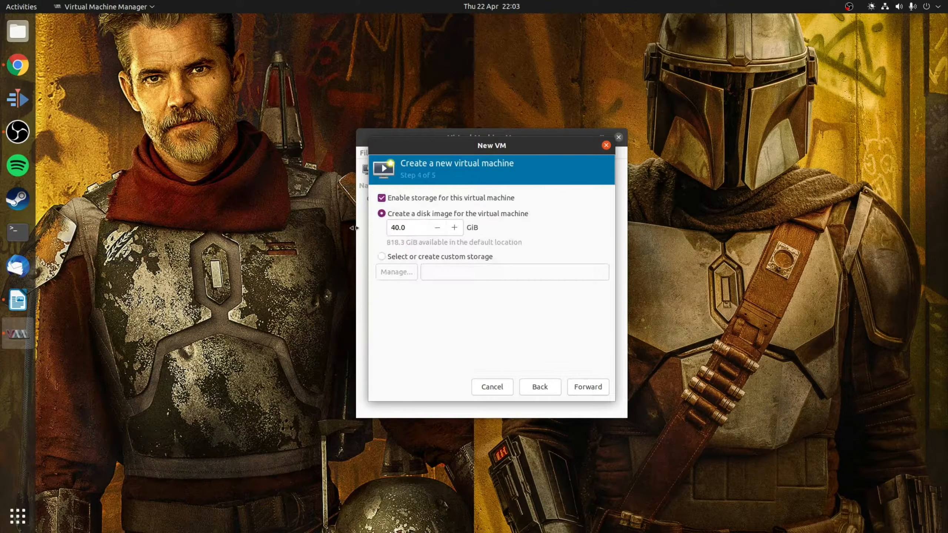
{"action": "double_click", "coordinate": [419, 227]}
{"action": "type", "text": "128"}
{"action": "left_click", "coordinate": [588, 387]}
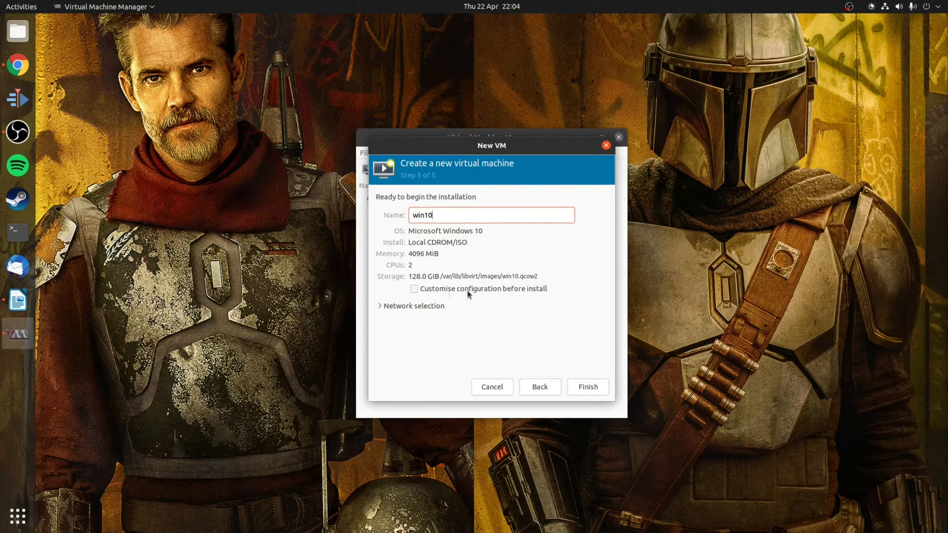
{"action": "left_click", "coordinate": [490, 289]}
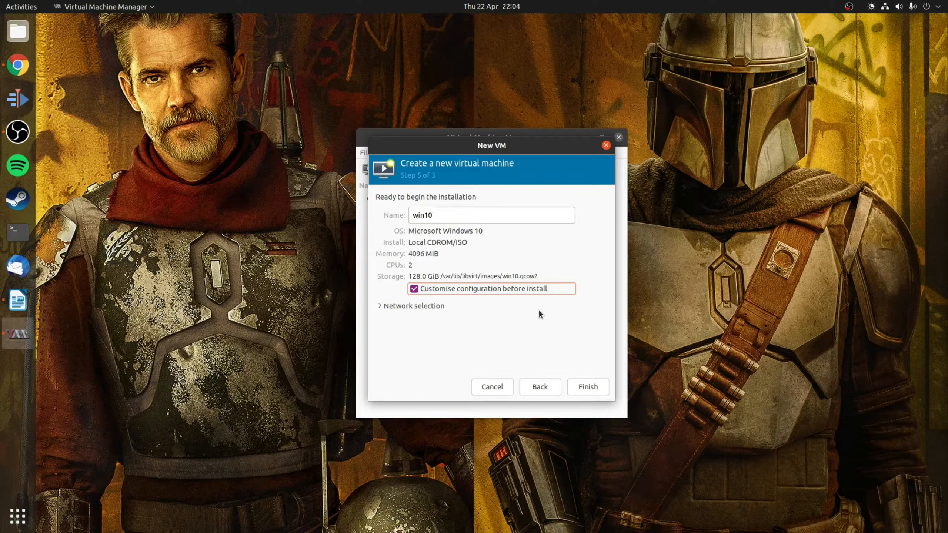
{"action": "left_click", "coordinate": [588, 387]}
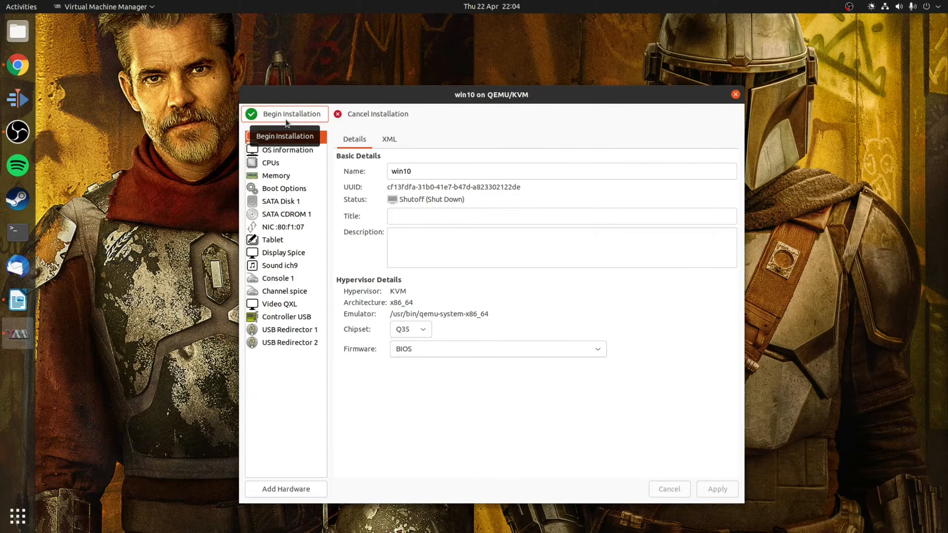
- Remove the rtc and pit timer lines from the clock section of the virtual machine's CPU XML
{"action": "left_click", "coordinate": [285, 164]}
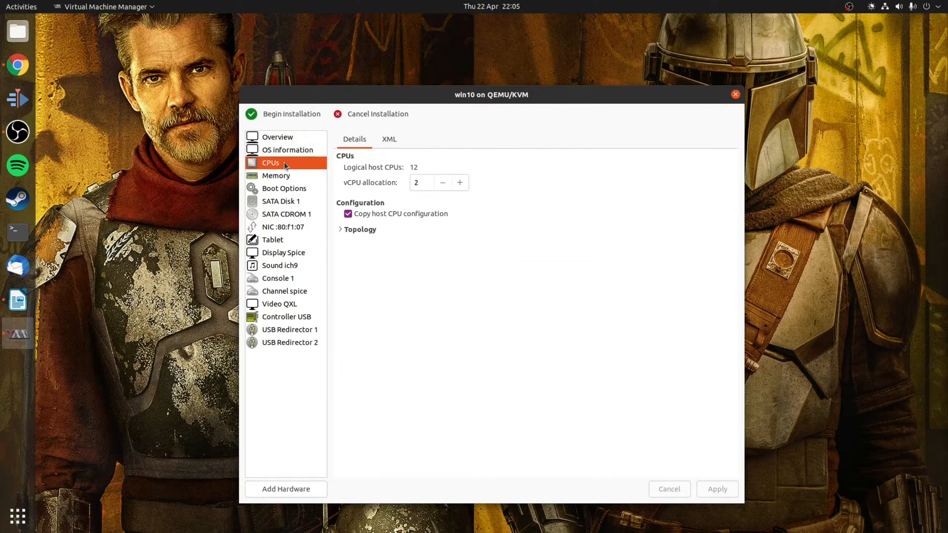
{"action": "left_click", "coordinate": [391, 143]}
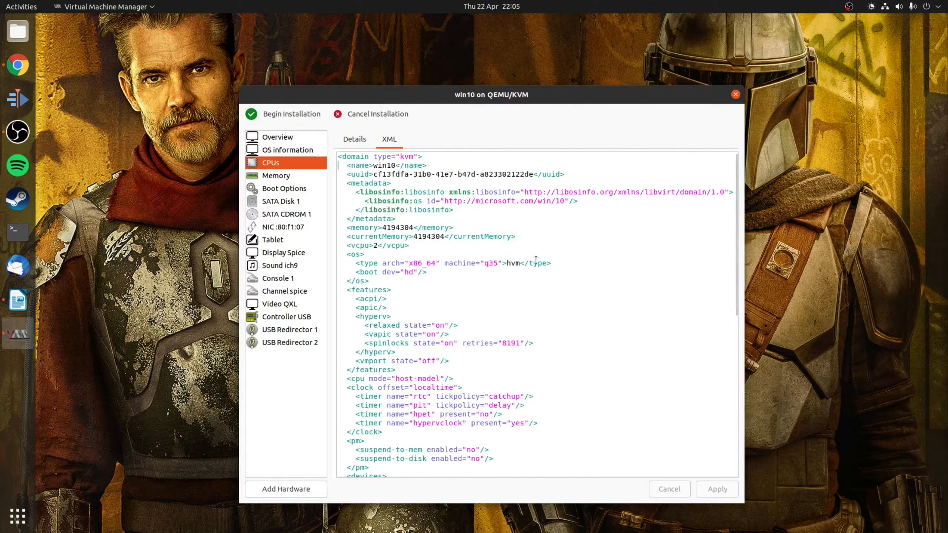
{"action": "scroll", "coordinate": [489, 294], "scroll_direction": "down", "scroll_amount": 3}
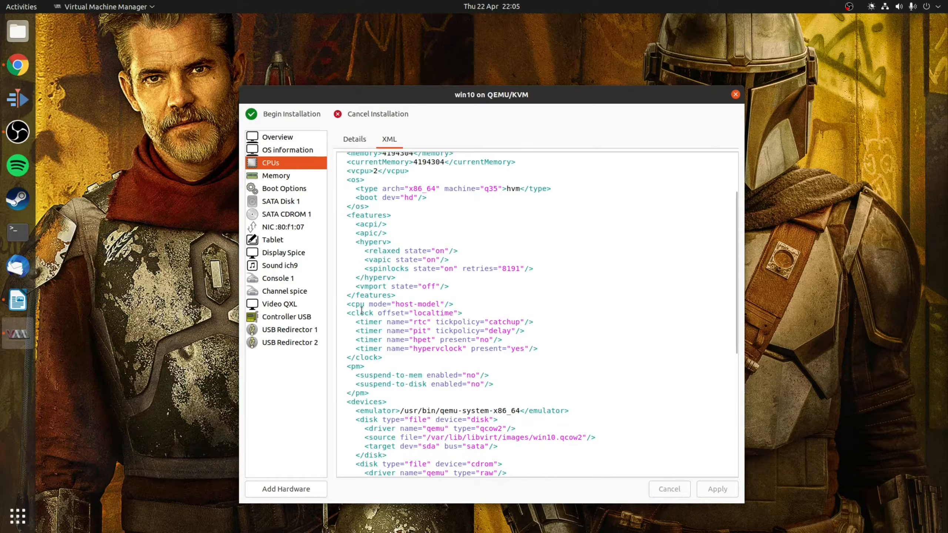
{"action": "left_click_drag", "start_coordinate": [364, 313], "coordinate": [416, 335]}
{"action": "key", "text": "shift+Up"}
{"action": "key", "text": "shift+Home"}
{"action": "key", "text": "BackSpace"}
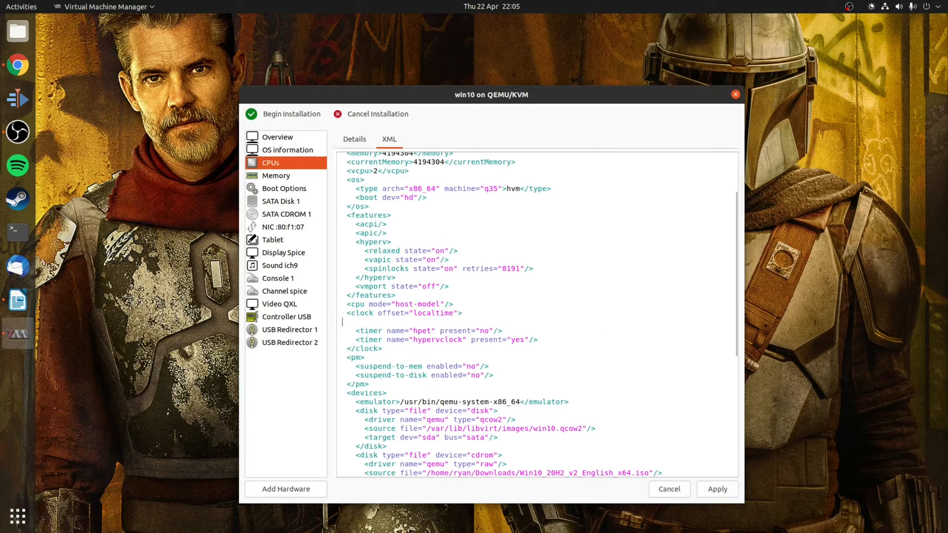
{"action": "key", "text": "BackSpace"}
- Set the hpet timer's present attribute to "yes" in the XML and apply the changes
{"action": "left_click", "coordinate": [492, 321]}
{"action": "key", "text": "BackSpace"}
{"action": "key", "text": "BackSpace"}
{"action": "type", "text": "yes"}
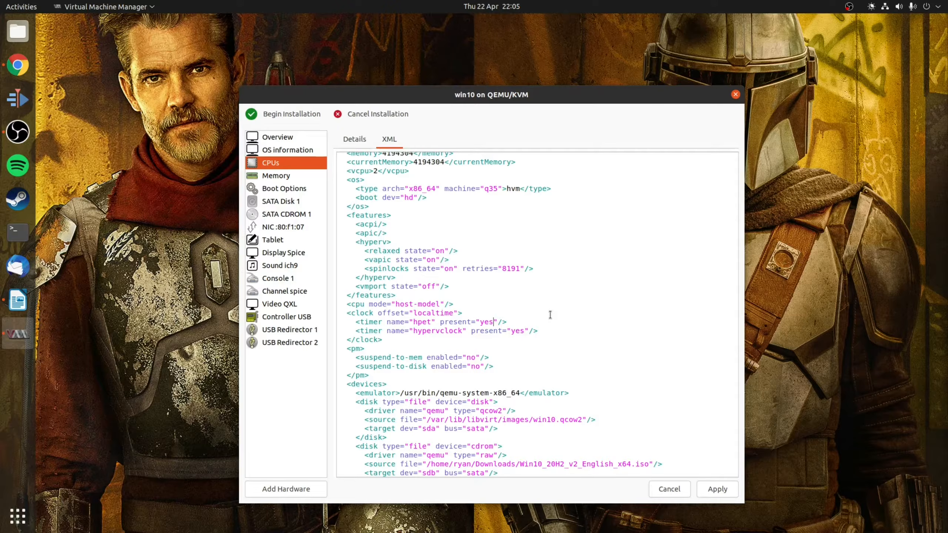
{"action": "left_click", "coordinate": [716, 489]}
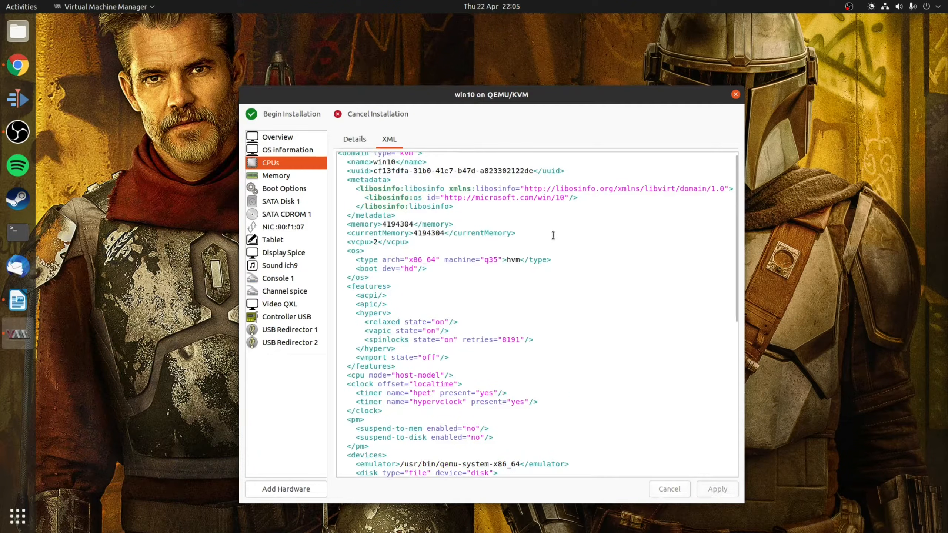
- Set the virtual machine's current memory allocation to 1024 MiB and apply it
{"action": "left_click", "coordinate": [285, 176]}
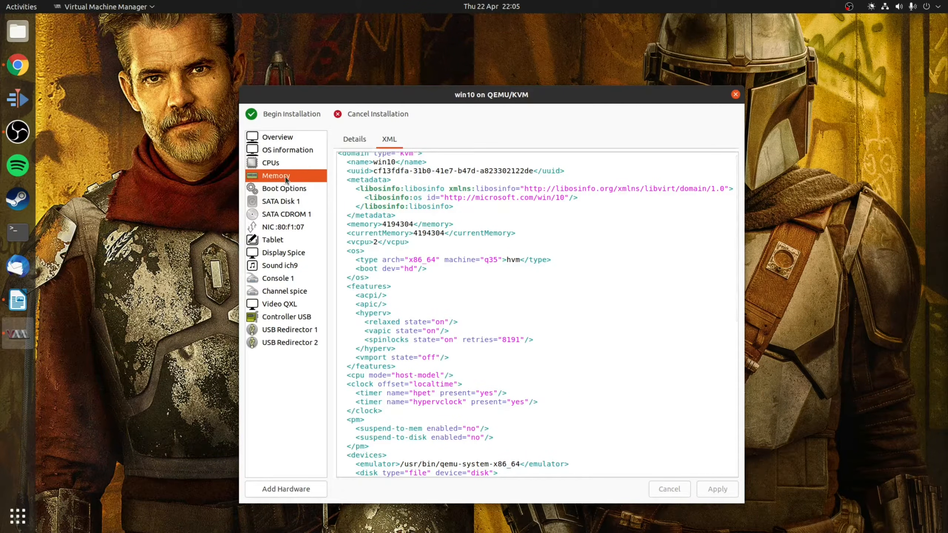
{"action": "left_click", "coordinate": [354, 139]}
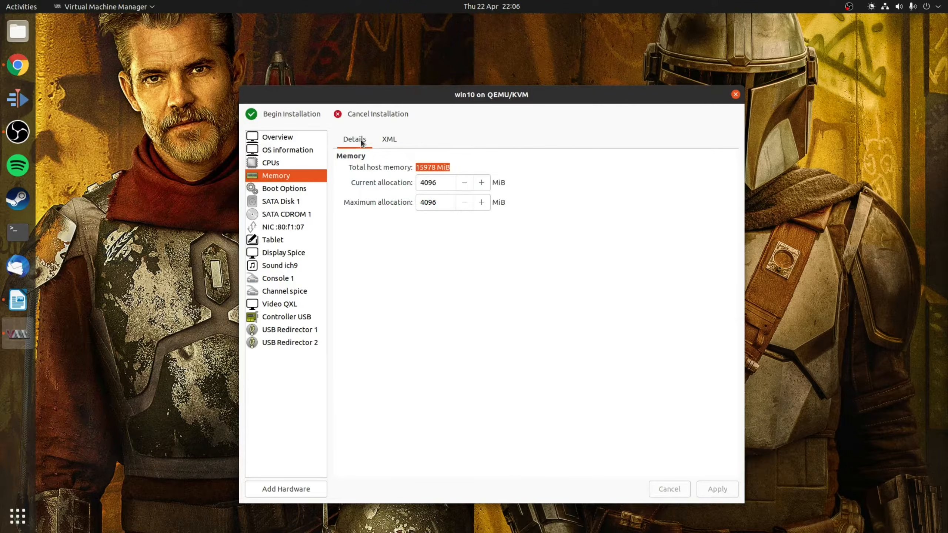
{"action": "double_click", "coordinate": [440, 183]}
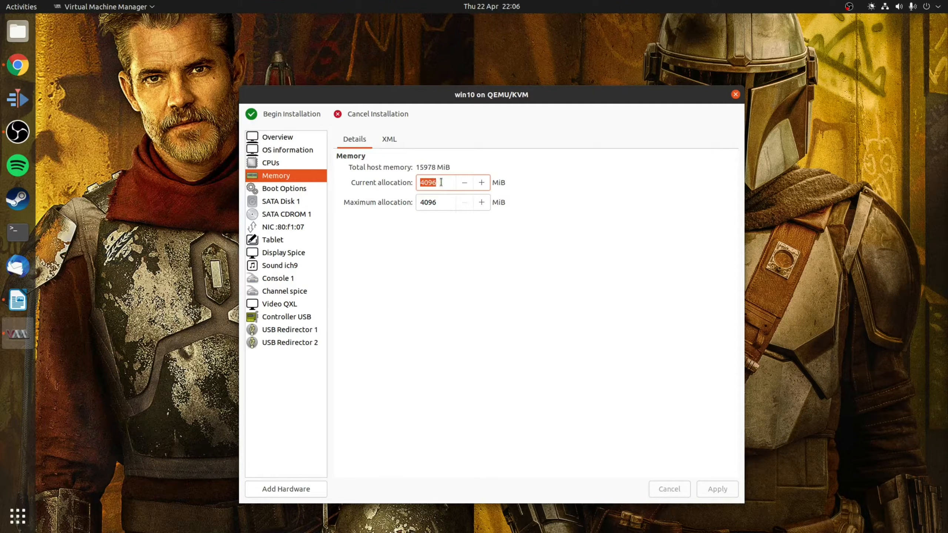
{"action": "type", "text": "1024"}
{"action": "left_click", "coordinate": [718, 491]}
{"action": "key", "text": "alt+Tab"}
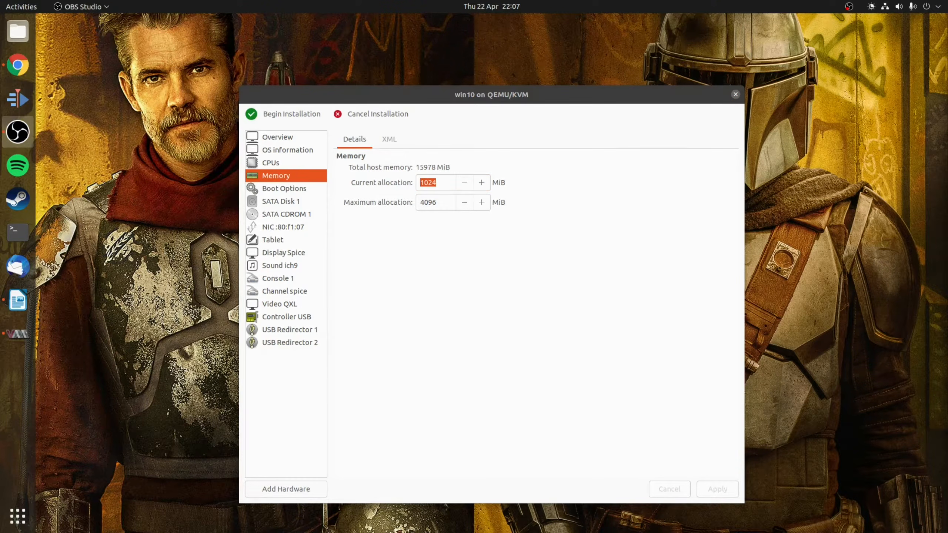
- Set the disk bus of SATA Disk 1 to VirtIO and apply the change
{"action": "left_click", "coordinate": [287, 202]}
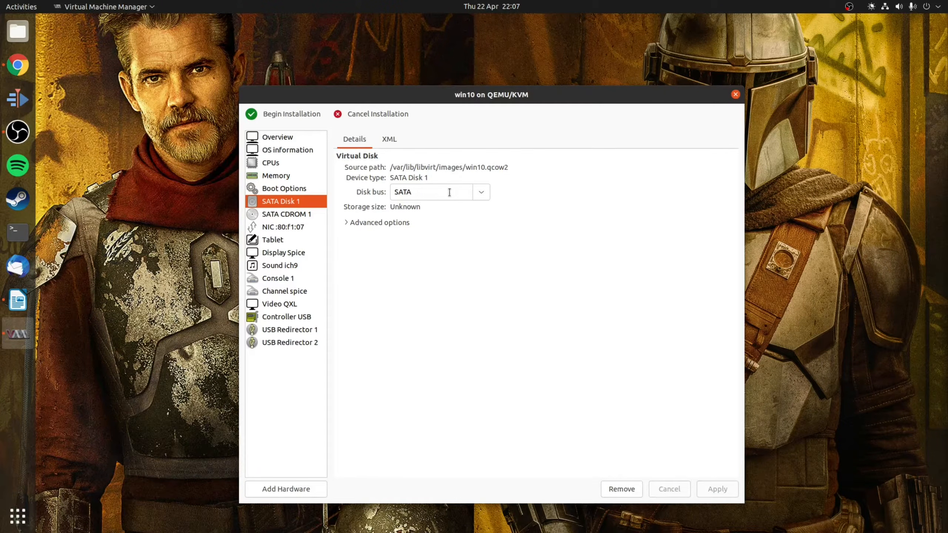
{"action": "left_click", "coordinate": [481, 193]}
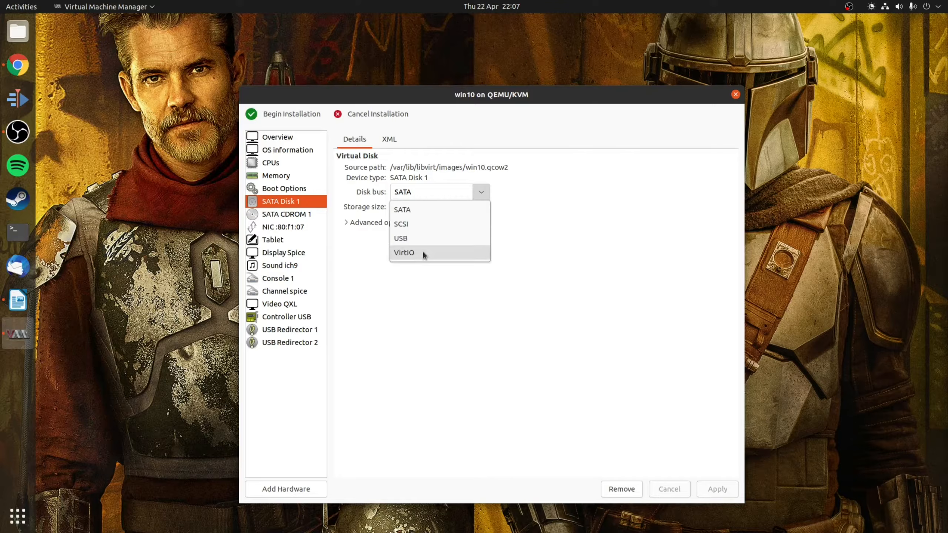
{"action": "left_click", "coordinate": [414, 254]}
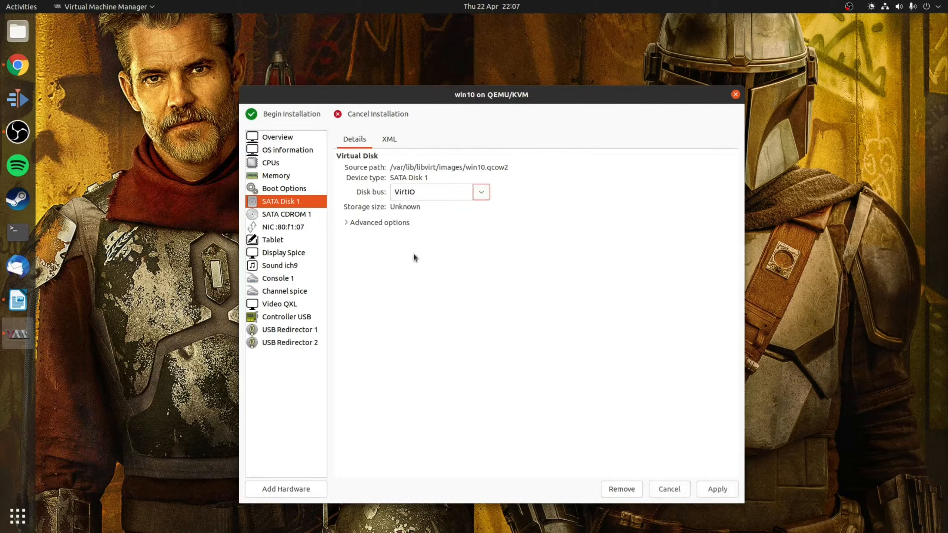
{"action": "left_click", "coordinate": [725, 489]}
- Set the network interface's device model to virtio and apply the change
{"action": "left_click", "coordinate": [291, 225]}
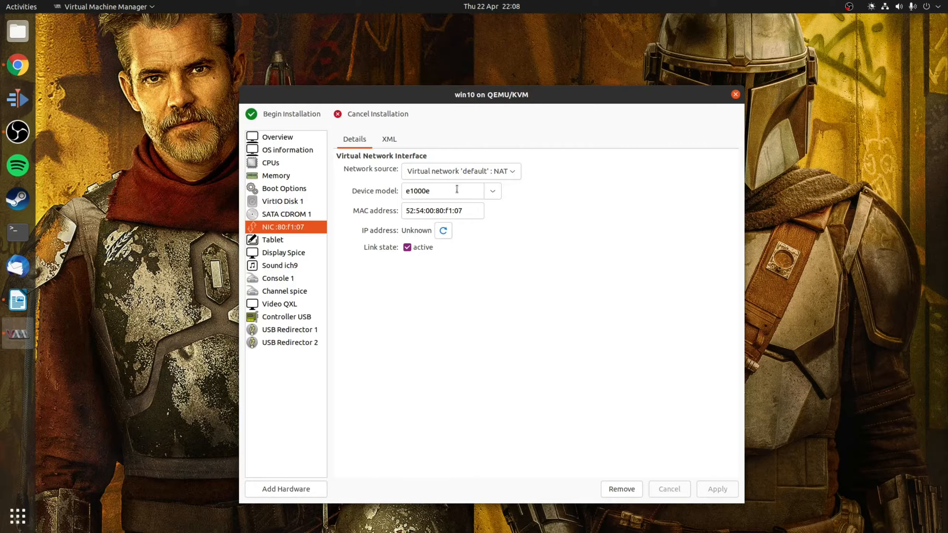
{"action": "left_click", "coordinate": [491, 190]}
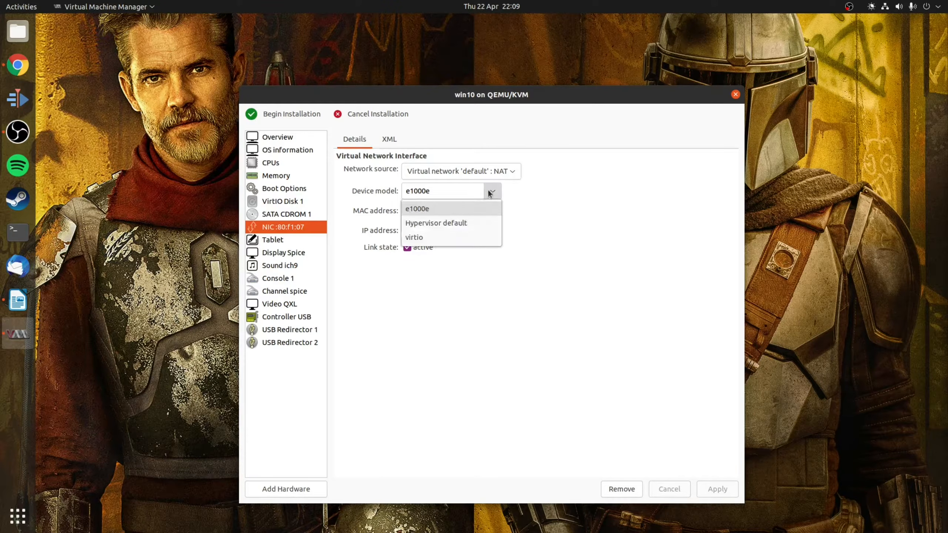
{"action": "left_click", "coordinate": [415, 239]}
{"action": "left_click", "coordinate": [713, 487]}
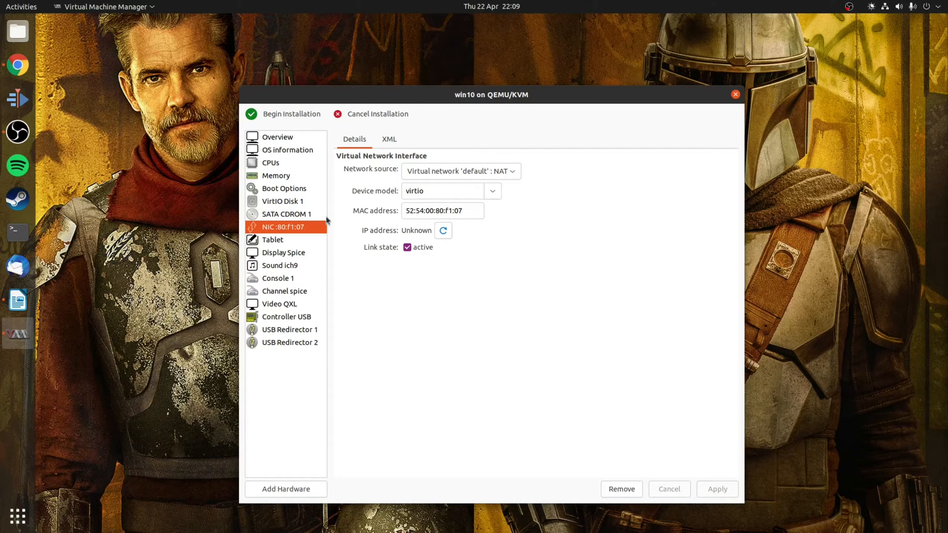
- Add a CDROM device to the virtual machine, using virtio-win-0.1.185.iso from the local Downloads folder as custom storage
{"action": "left_click", "coordinate": [293, 490]}
{"action": "left_click", "coordinate": [485, 242]}
{"action": "left_click", "coordinate": [543, 282]}
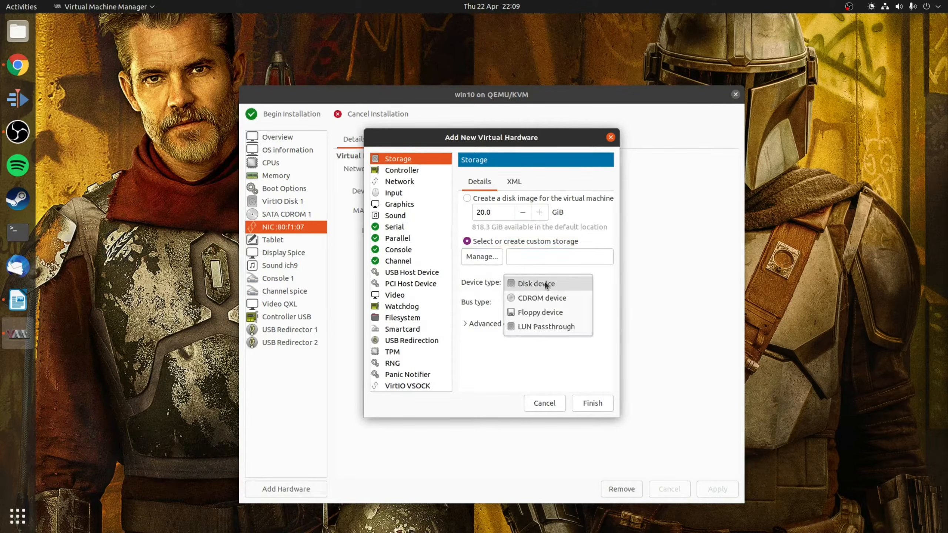
{"action": "left_click", "coordinate": [553, 298]}
{"action": "left_click", "coordinate": [481, 257]}
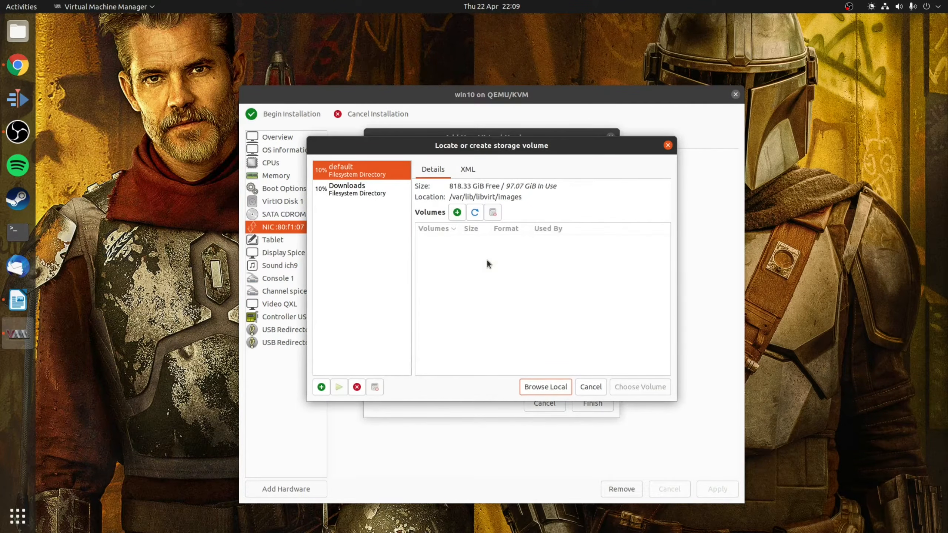
{"action": "left_click", "coordinate": [541, 387]}
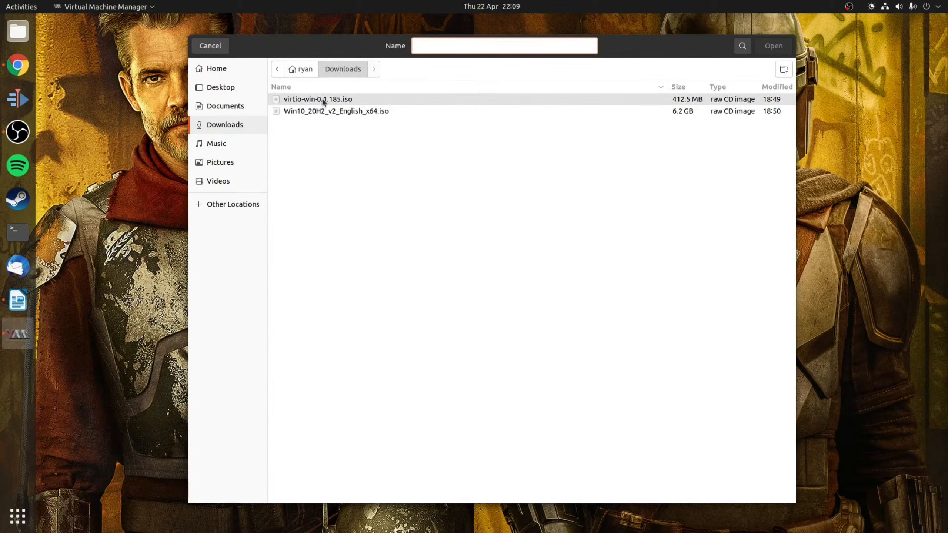
{"action": "left_click", "coordinate": [323, 99]}
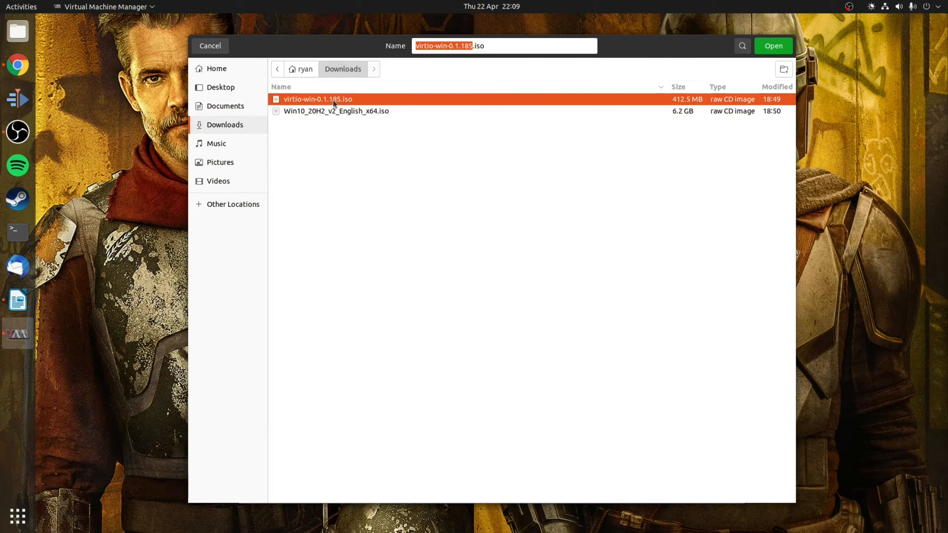
{"action": "double_click", "coordinate": [342, 100]}
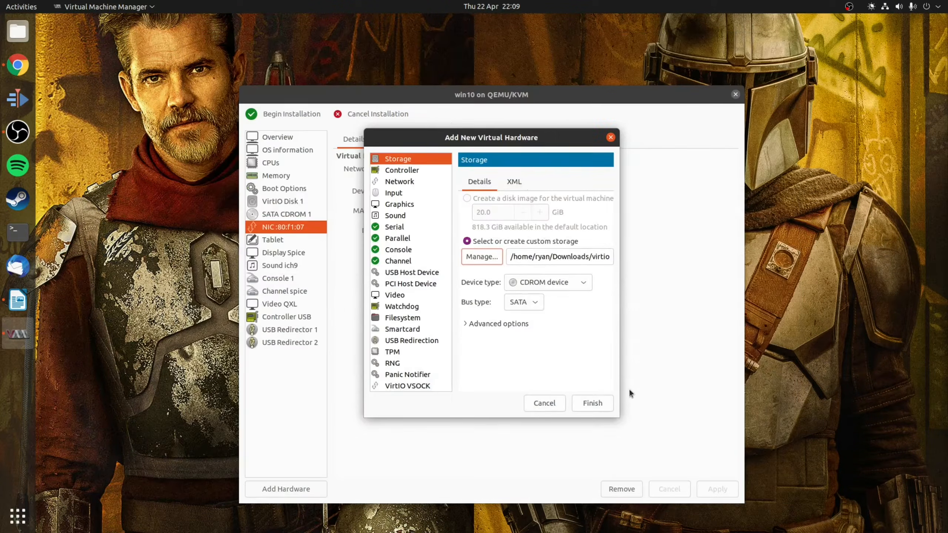
{"action": "left_click", "coordinate": [594, 403]}
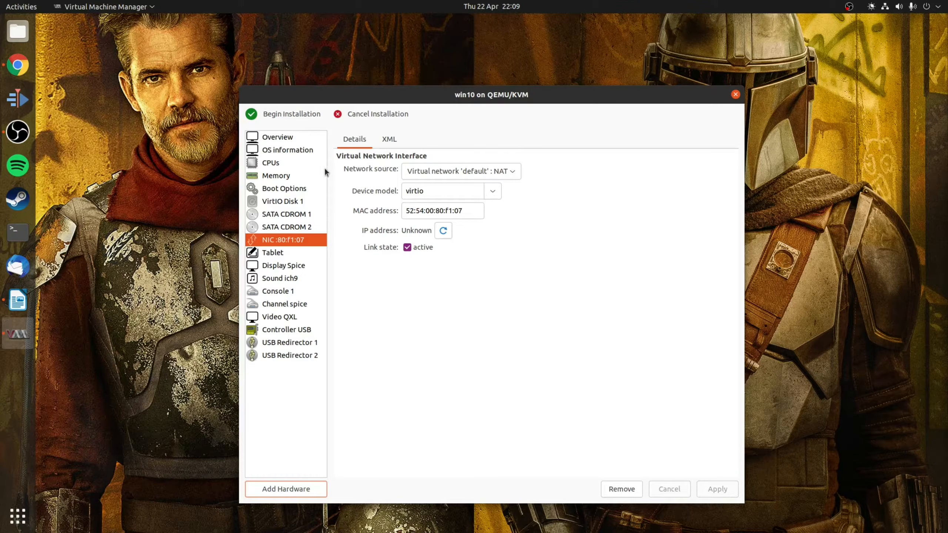
- Begin the virtual machine's installation and open the time and currency format choices in Windows Setup
{"action": "left_click", "coordinate": [288, 116]}
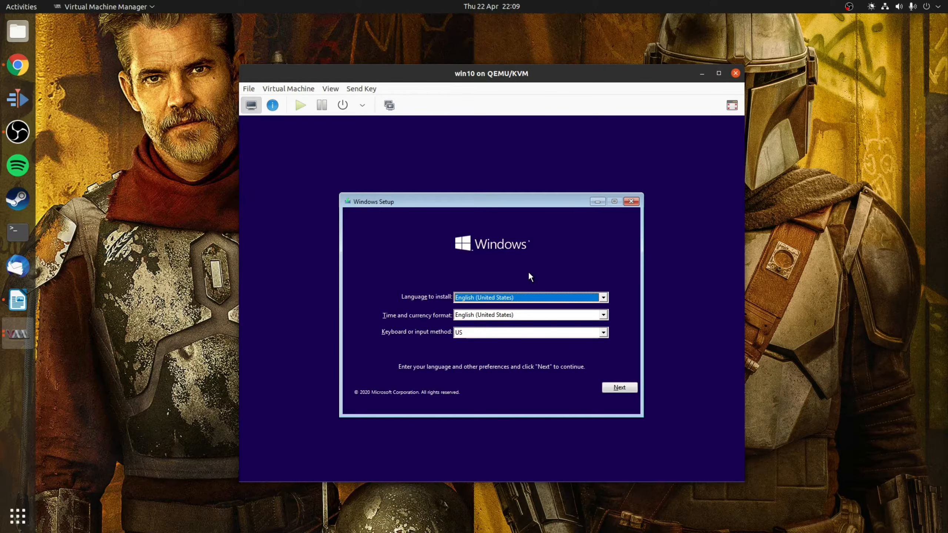
{"action": "left_click", "coordinate": [519, 315]}
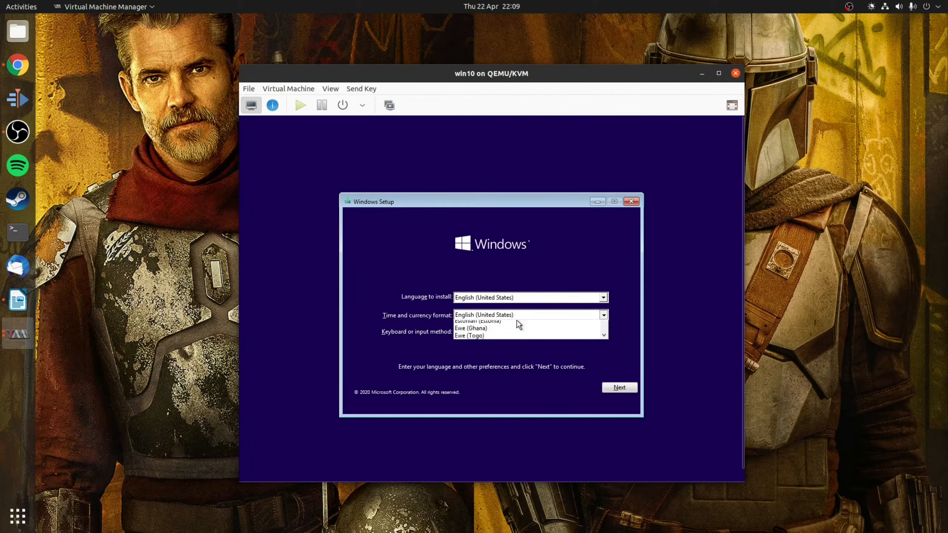
{"action": "scroll", "coordinate": [504, 323], "scroll_direction": "up", "scroll_amount": 3}
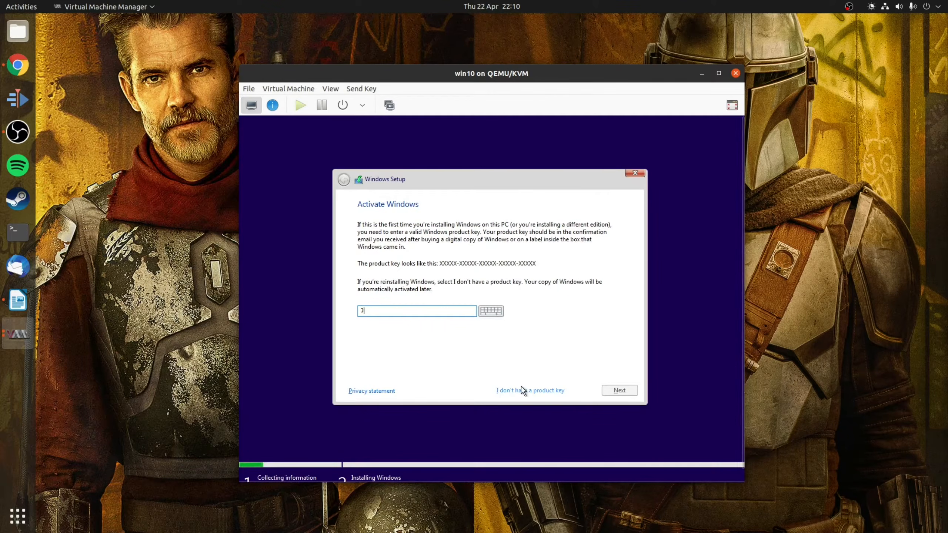
- Proceed through Windows Setup without a product key, choosing Windows 10 Pro and the custom install-only type
{"action": "left_click", "coordinate": [523, 390]}
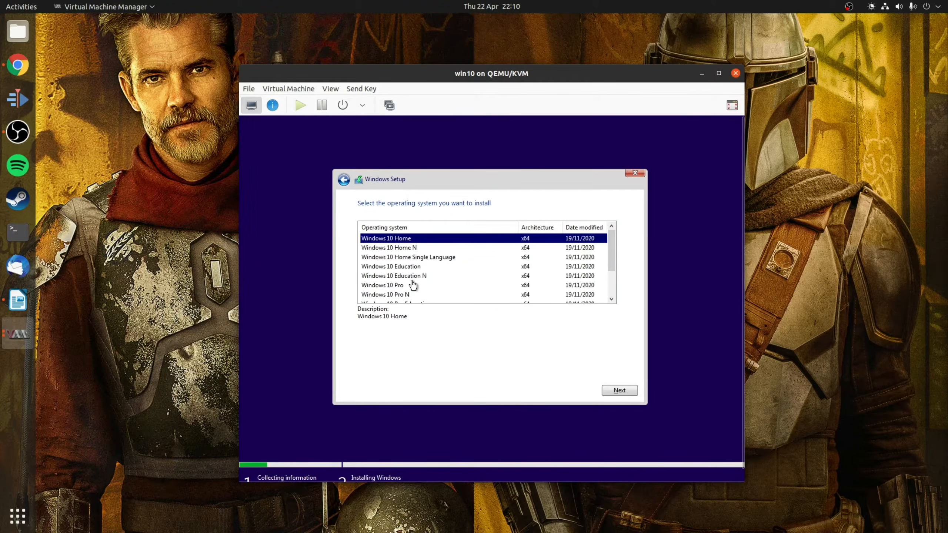
{"action": "left_click", "coordinate": [411, 286]}
{"action": "left_click", "coordinate": [622, 391]}
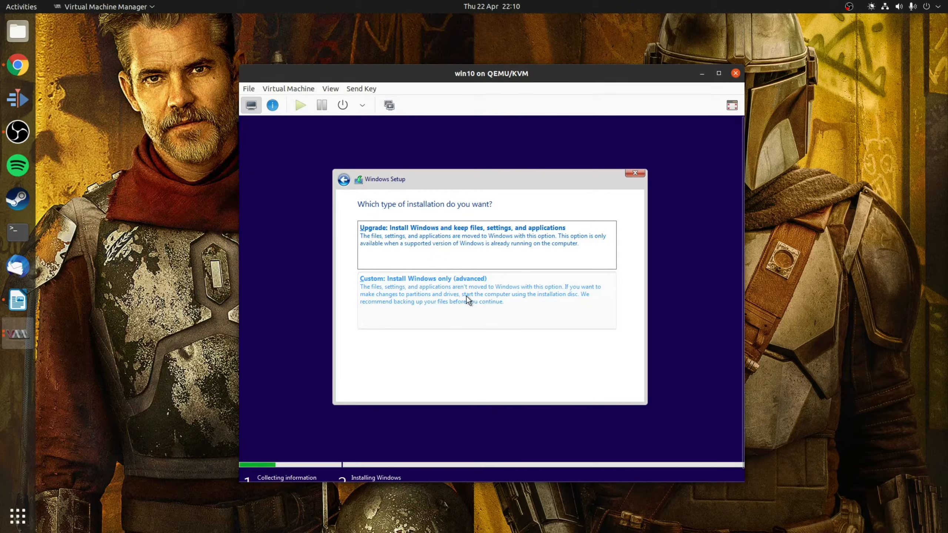
{"action": "left_click", "coordinate": [466, 296]}
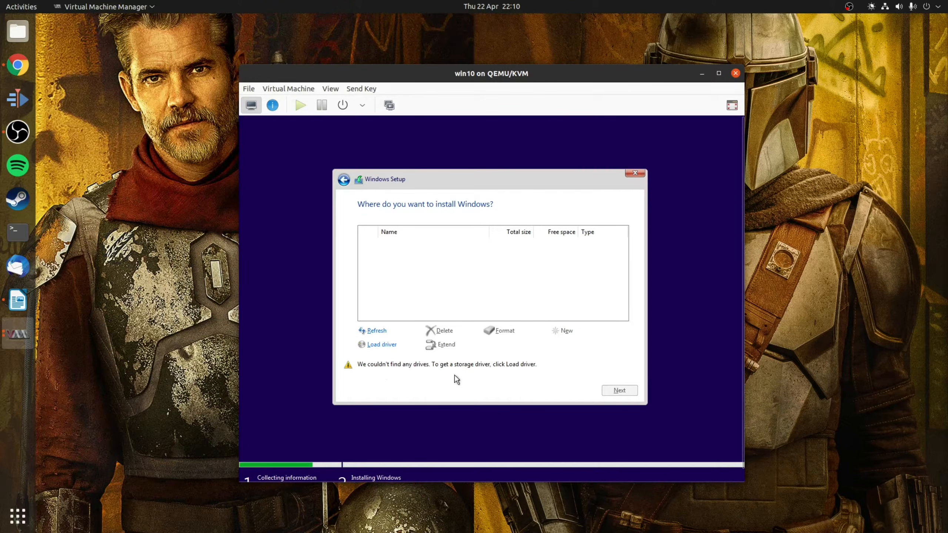
- Load the Red Hat VirtIO SCSI controller driver E:\amd64\w10\viostor.inf and continue the Windows installation
{"action": "left_click", "coordinate": [385, 345]}
{"action": "left_click", "coordinate": [547, 346]}
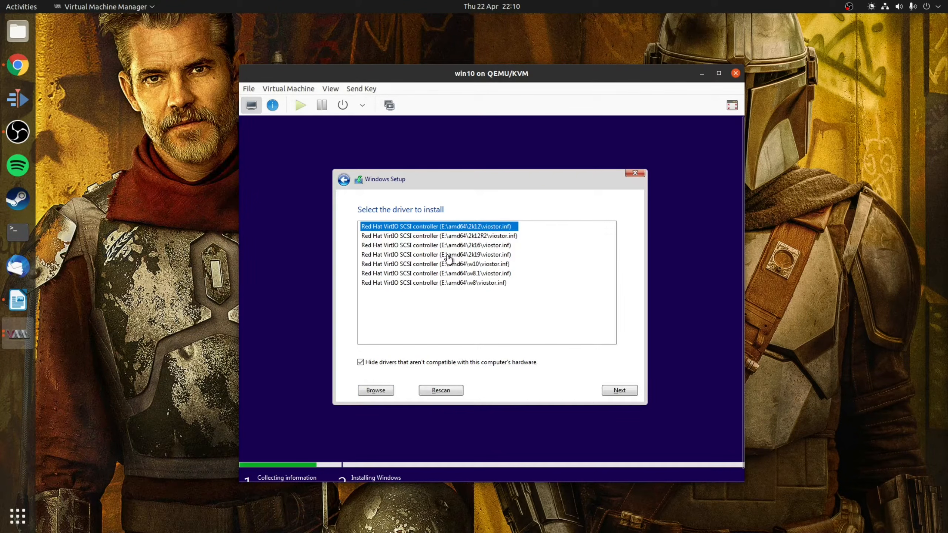
{"action": "left_click", "coordinate": [474, 265]}
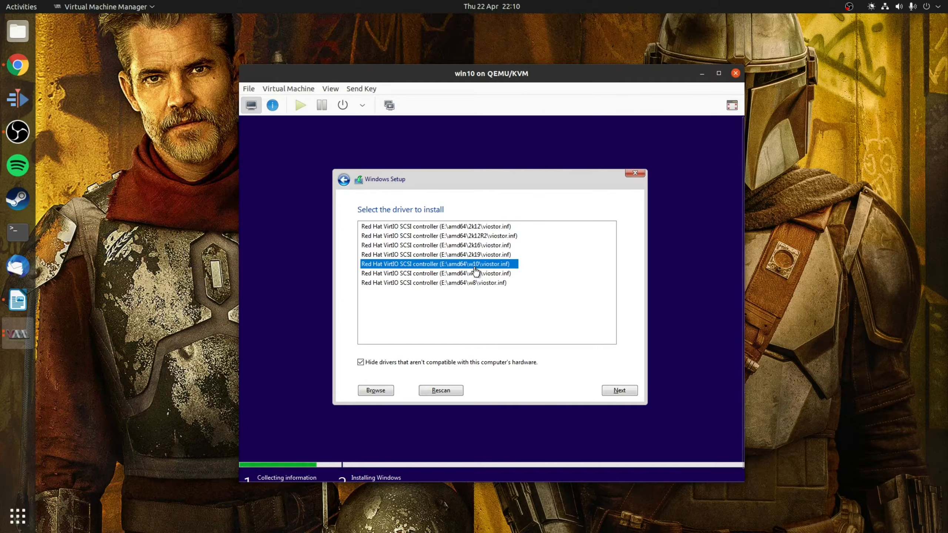
{"action": "left_click", "coordinate": [618, 390]}
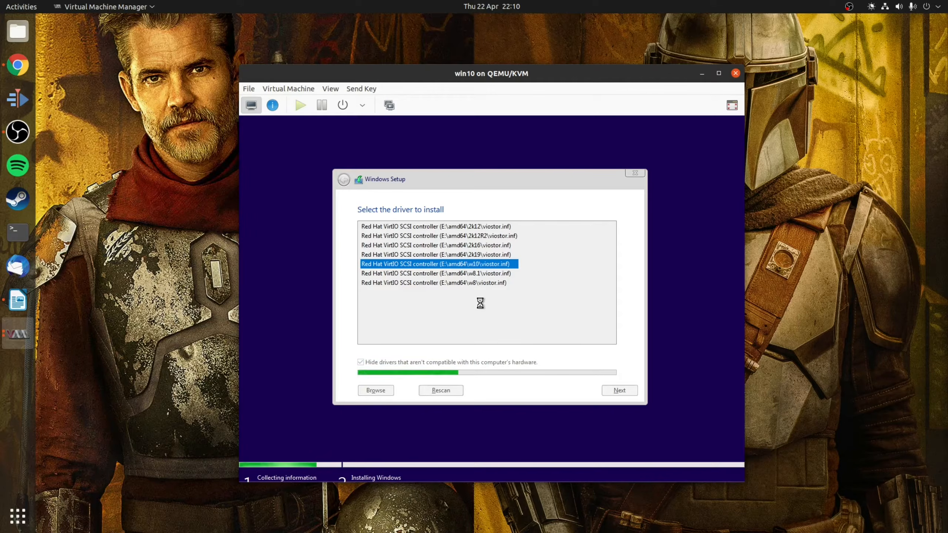
{"action": "left_click", "coordinate": [620, 392]}
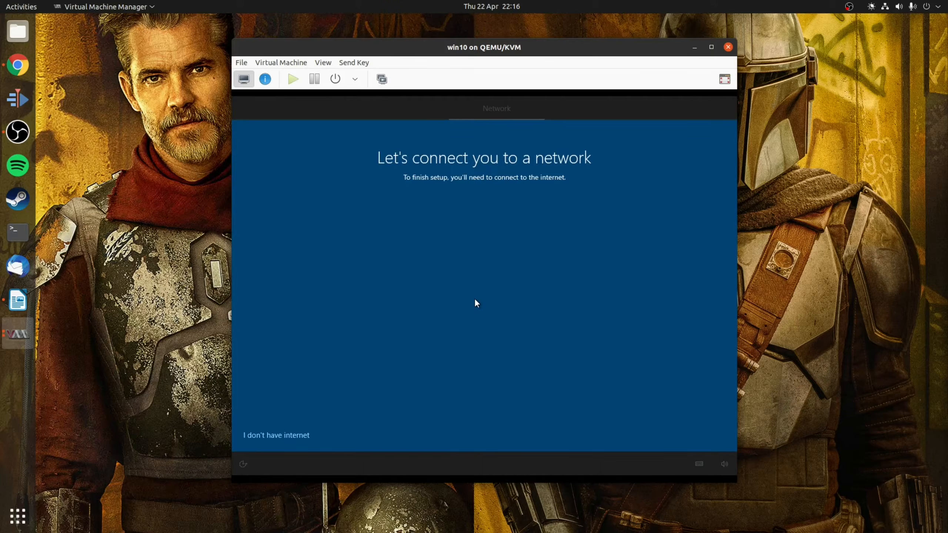
- Skip the internet connection and continue with the limited Windows setup
{"action": "left_click", "coordinate": [283, 434]}
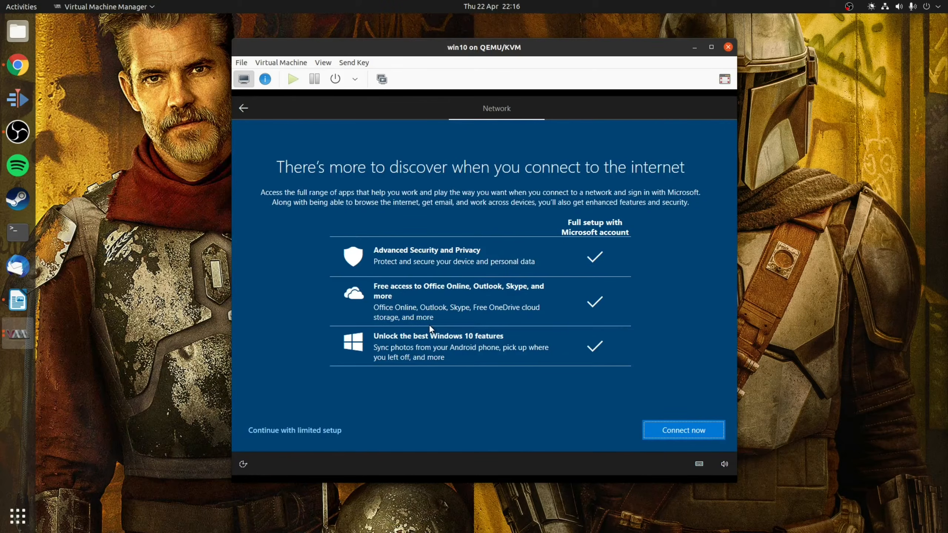
{"action": "left_click", "coordinate": [313, 430]}
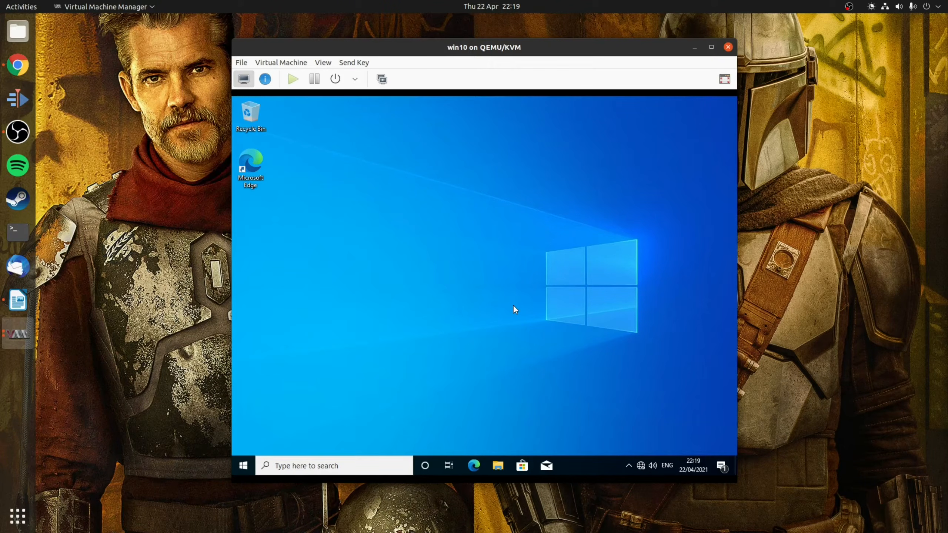
- Launch the virtio-win-gt-x64 installer from the virtio-win-0.1.185 CD drive (E:) in the Windows guest
{"action": "left_click", "coordinate": [496, 467]}
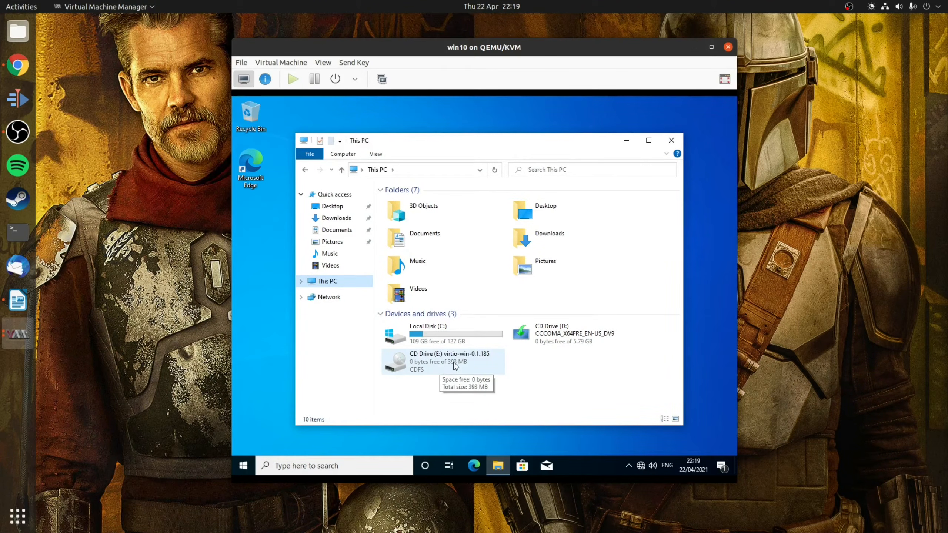
{"action": "double_click", "coordinate": [454, 365]}
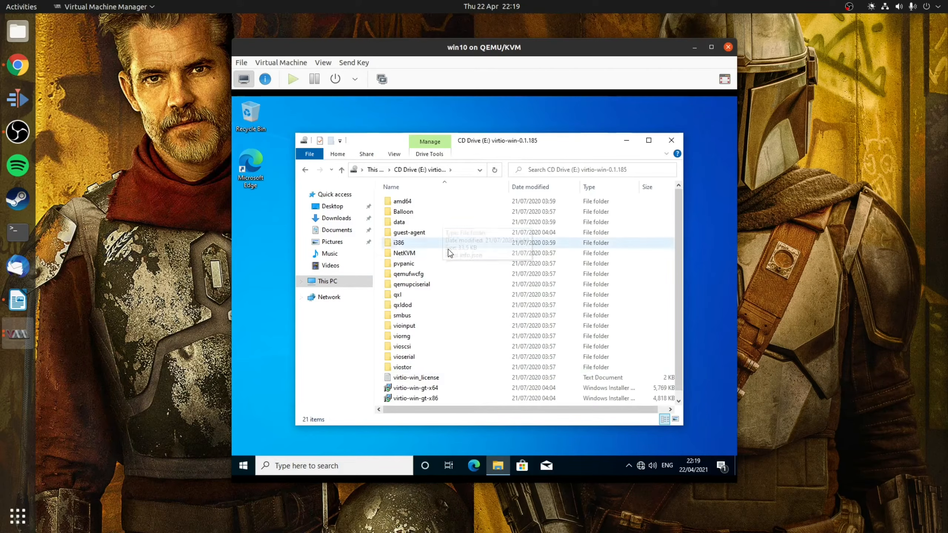
{"action": "scroll", "coordinate": [448, 258], "scroll_direction": "down", "scroll_amount": 1}
{"action": "left_click", "coordinate": [438, 381]}
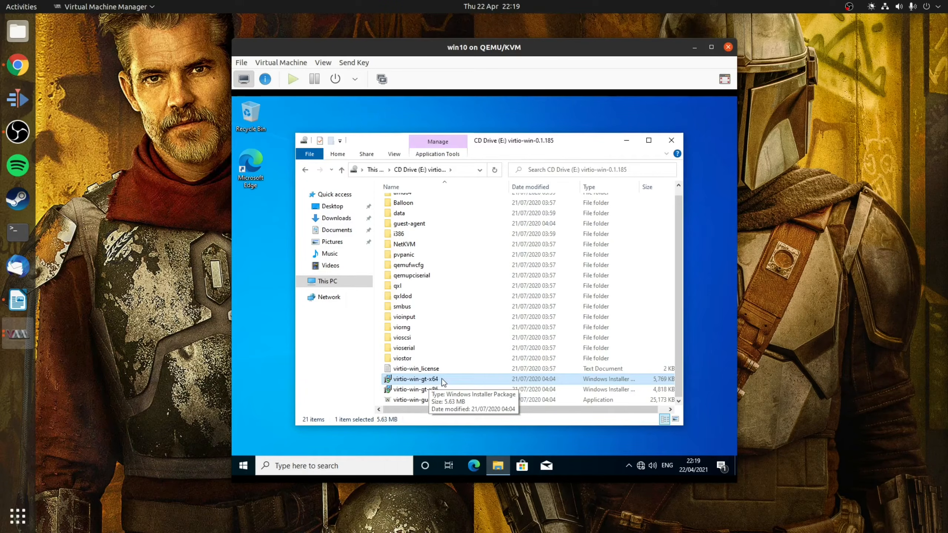
{"action": "double_click", "coordinate": [443, 378]}
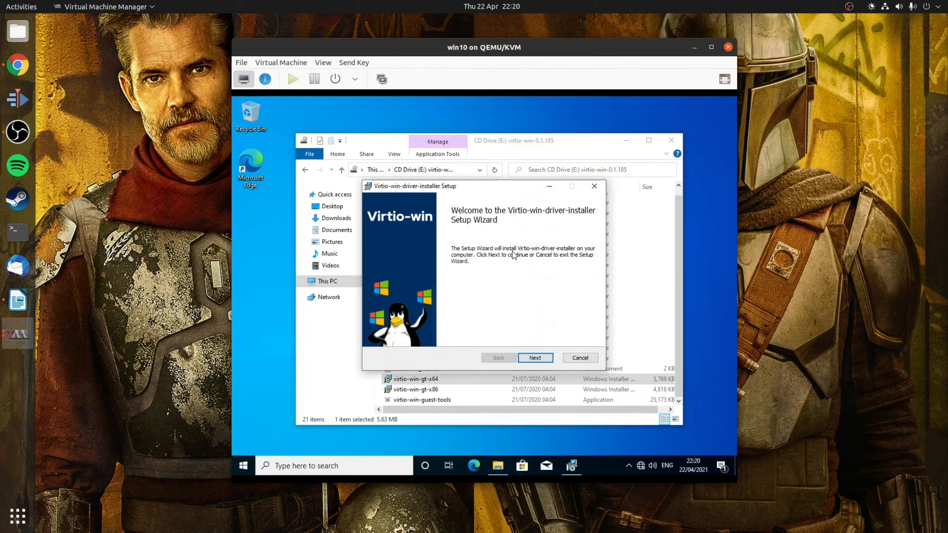
- Accept the licence terms and install the Virtio-win drivers with the default feature selection
{"action": "left_click", "coordinate": [530, 356]}
{"action": "key", "text": "space"}
{"action": "left_click", "coordinate": [527, 357]}
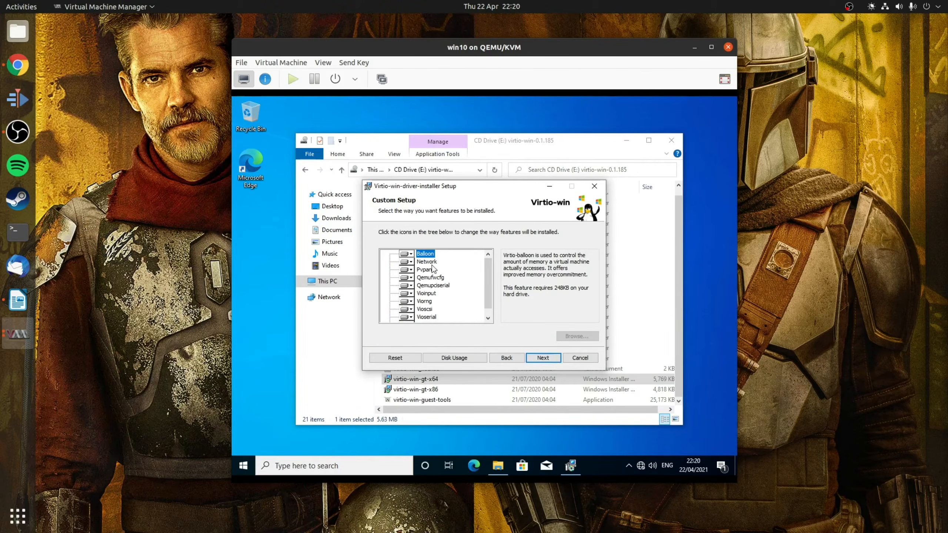
{"action": "left_click", "coordinate": [539, 358]}
{"action": "left_click", "coordinate": [542, 357]}
{"action": "left_click", "coordinate": [456, 344]}
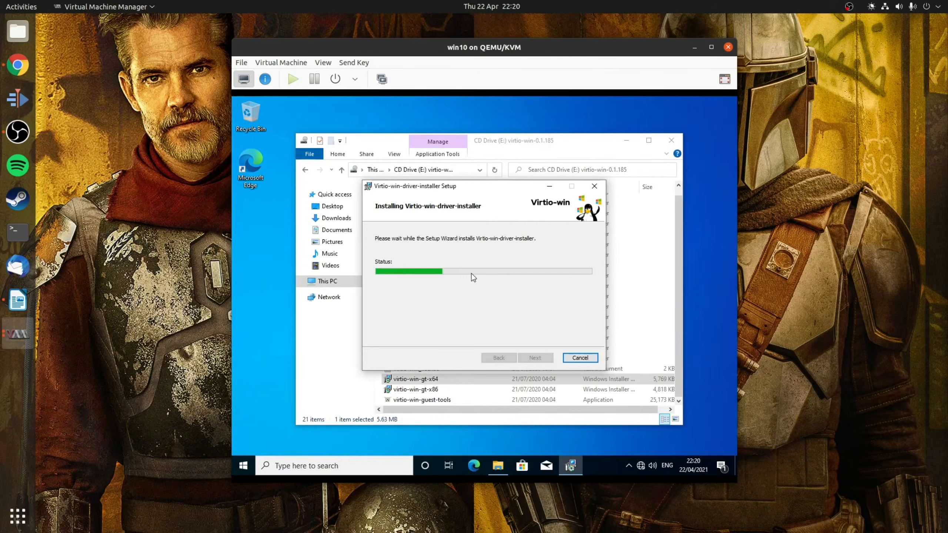
{"action": "left_click", "coordinate": [529, 284]}
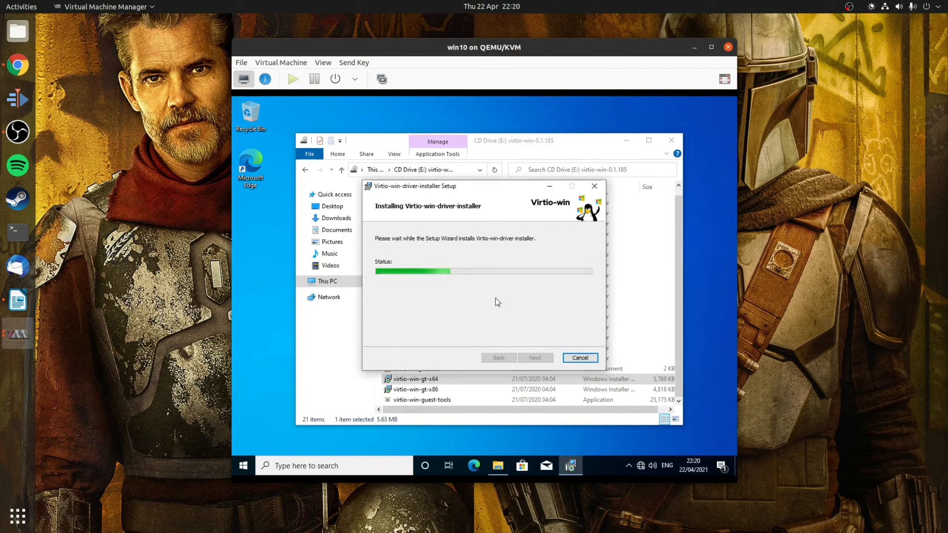